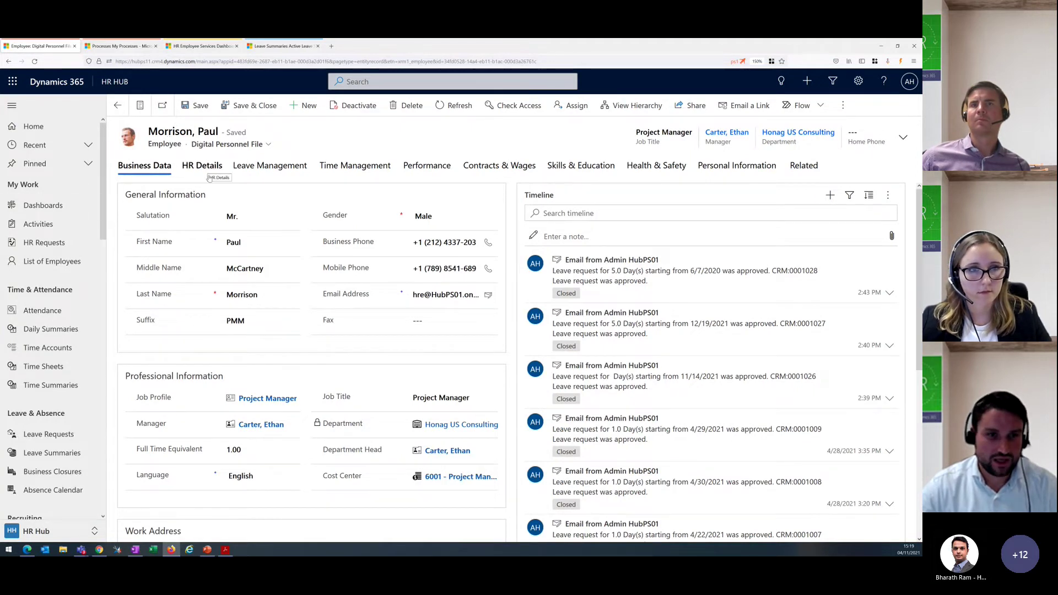
# Step: In the employee's leave management settings, keep Substitute Required in case of Absence at No and turn on Absence Self-Approval
pyautogui.click(254, 167)
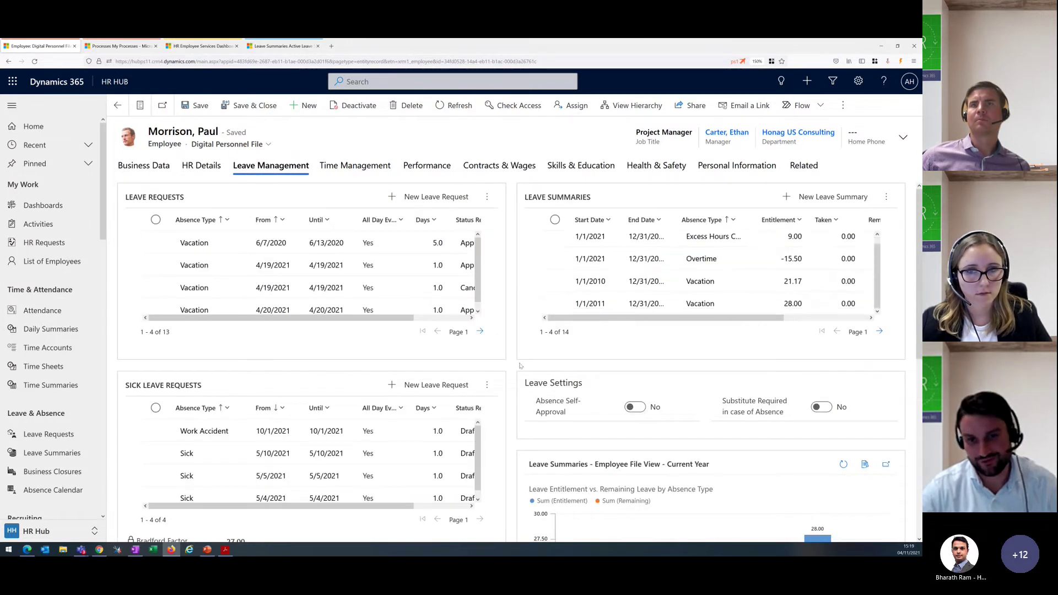
pyautogui.hotkey('alt', 'Left')
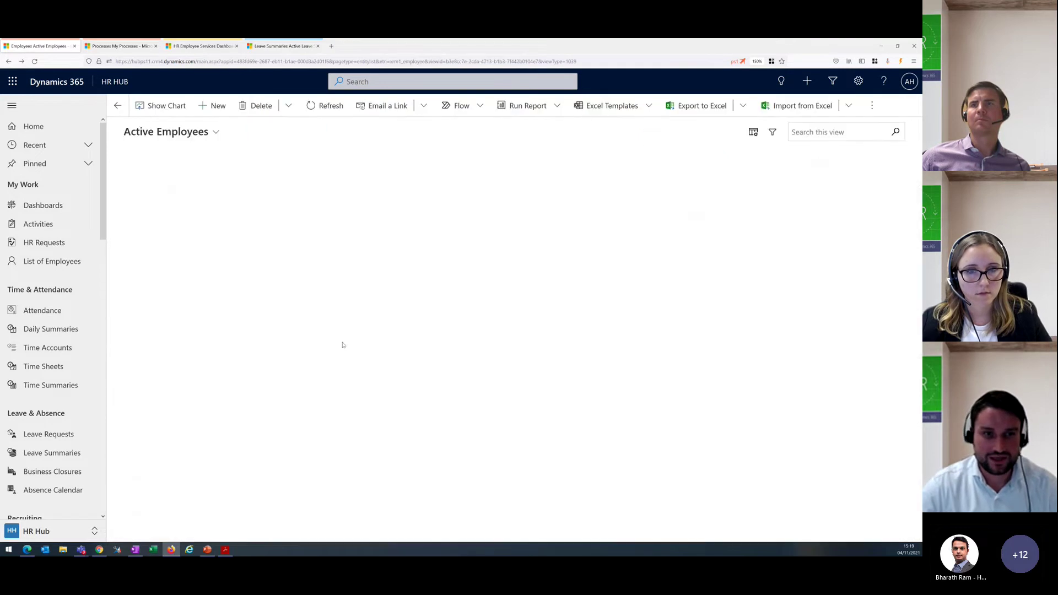
pyautogui.hotkey('alt', 'Right')
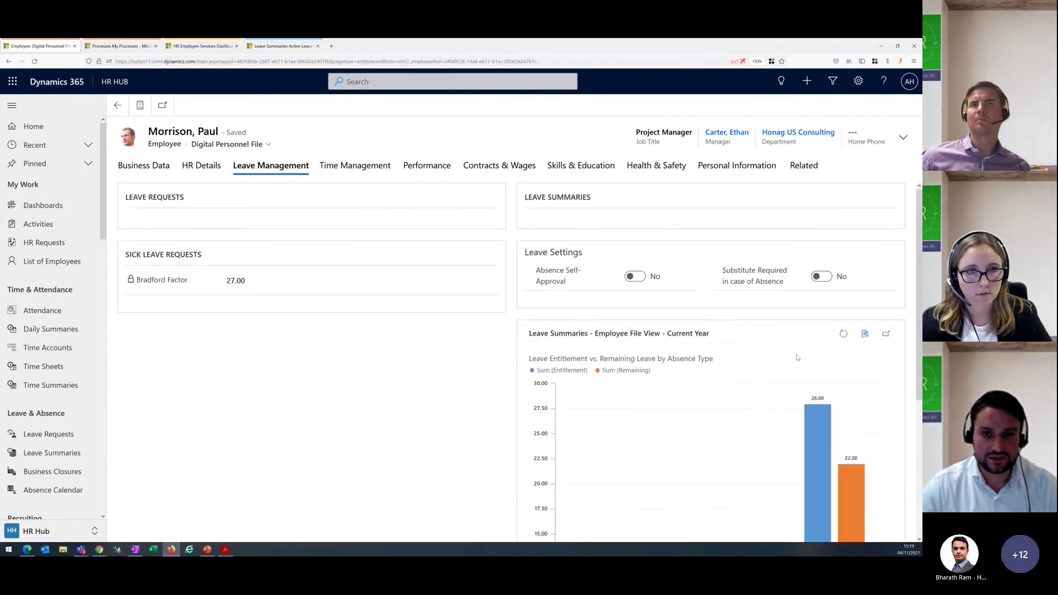
pyautogui.scroll(-1, 526, 321)
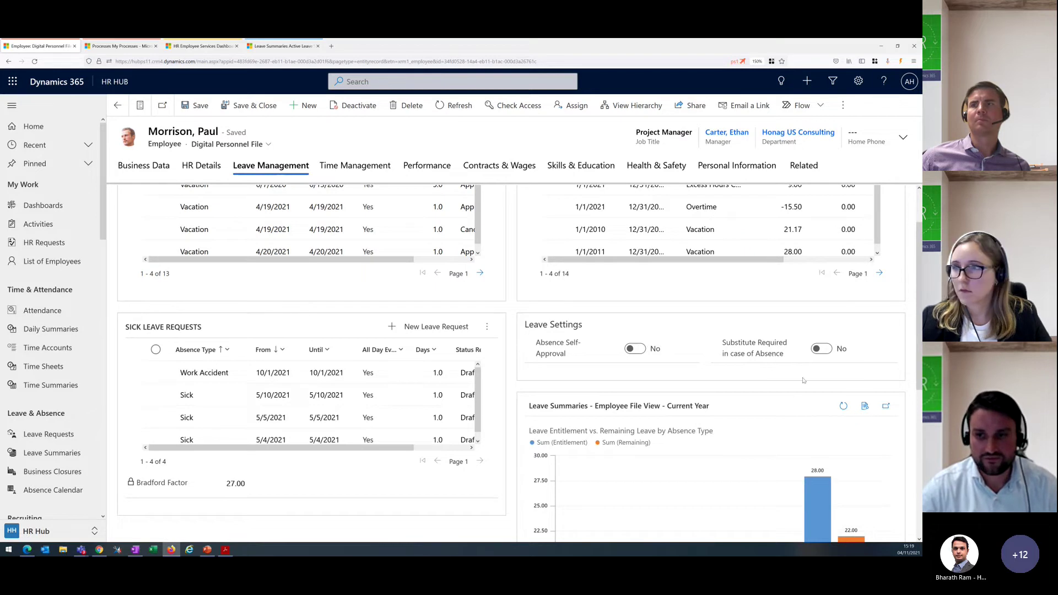
pyautogui.click(820, 349)
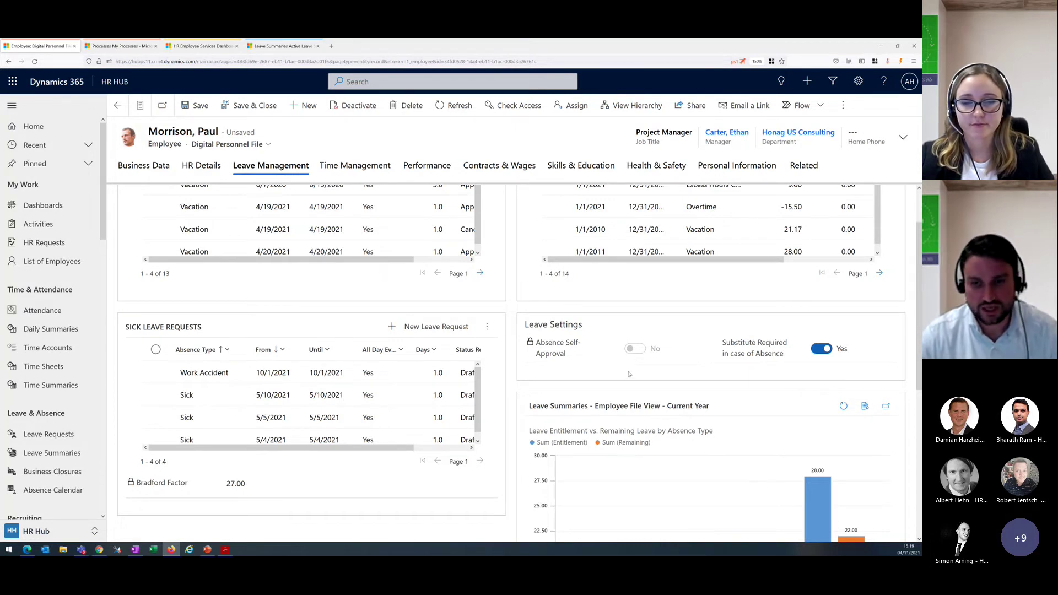
pyautogui.click(813, 351)
pyautogui.click(633, 349)
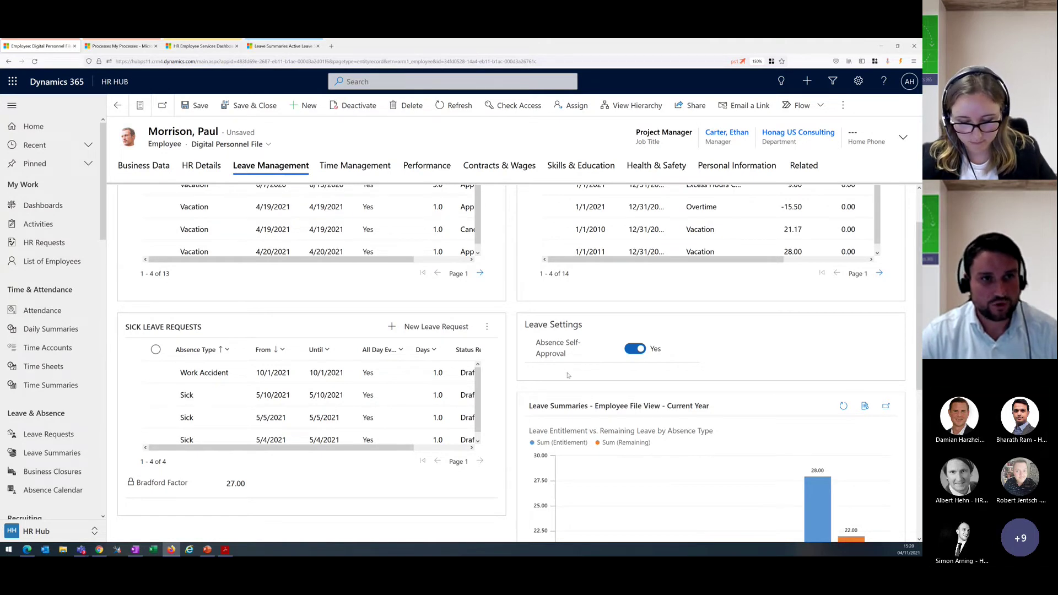
# Step: Switch to the HR HUB Employee Self-Services session and open the employee data list
pyautogui.click(197, 47)
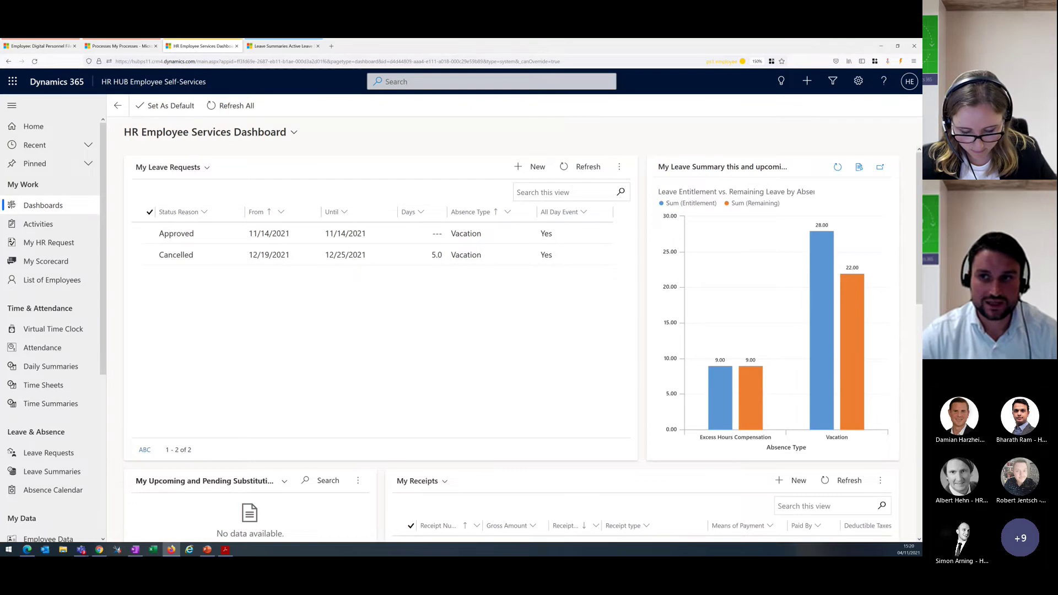
pyautogui.click(909, 82)
pyautogui.click(146, 314)
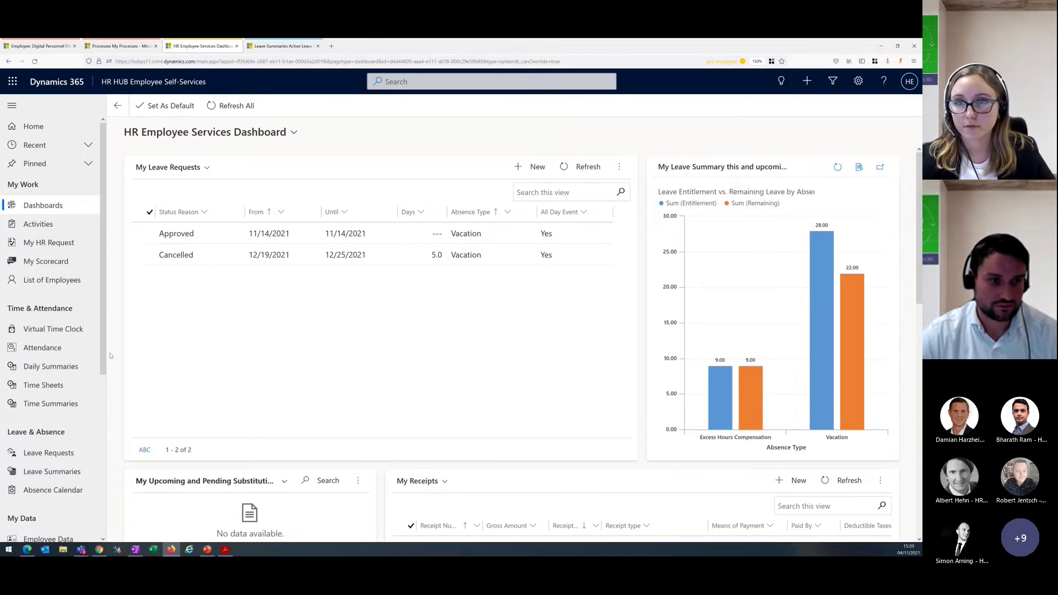
pyautogui.scroll(-5, 52, 457)
pyautogui.scroll(3, 52, 457)
pyautogui.click(61, 408)
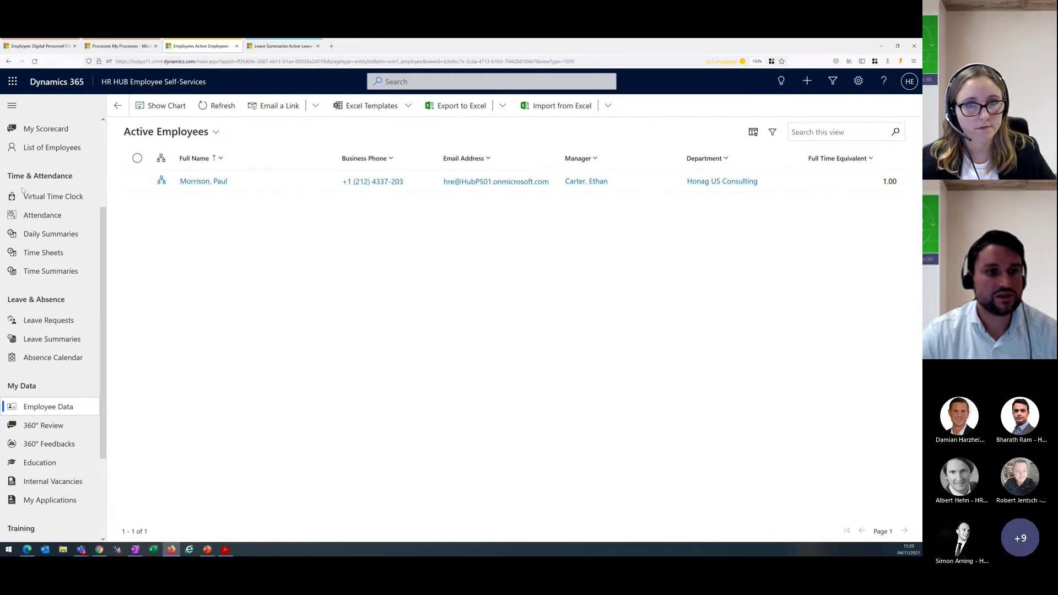
# Step: Create a new vacation leave request from 12/19/2021 until 12/25/2021 and try to save it as a draft
pyautogui.click(67, 327)
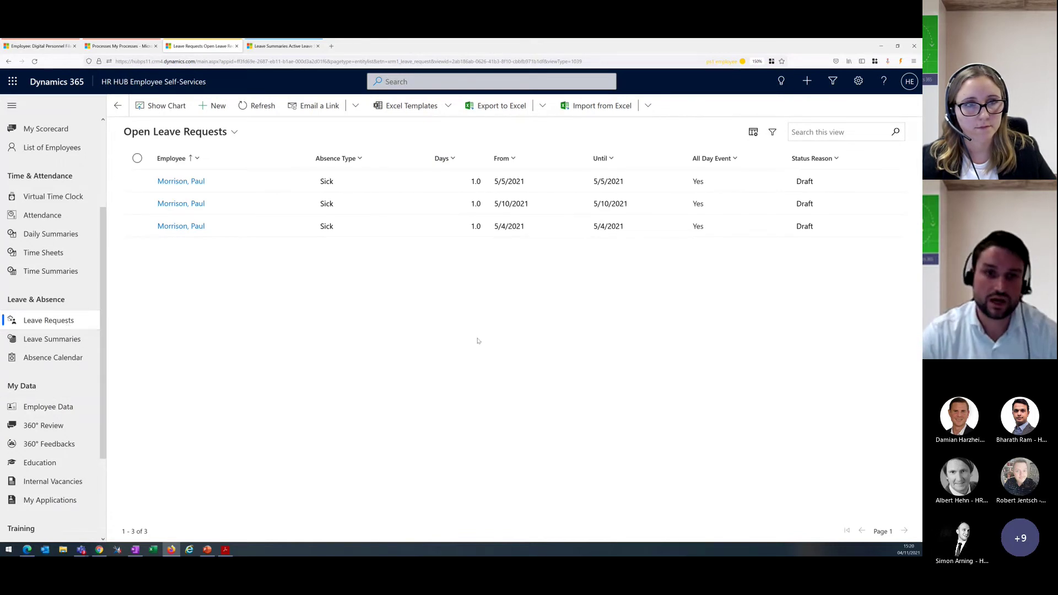
pyautogui.click(214, 107)
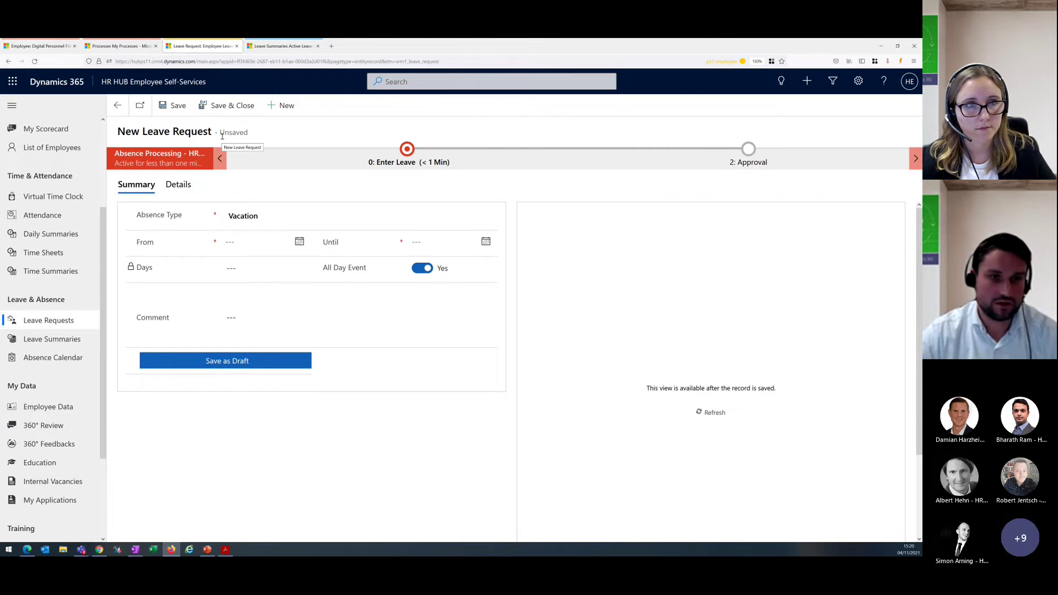
pyautogui.click(300, 245)
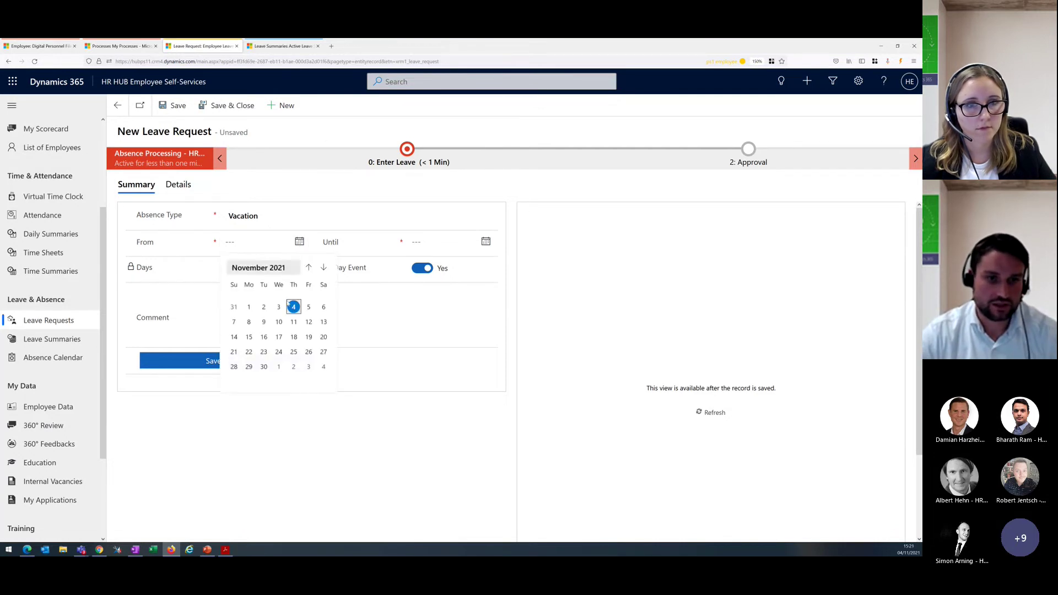
pyautogui.click(329, 267)
pyautogui.click(233, 353)
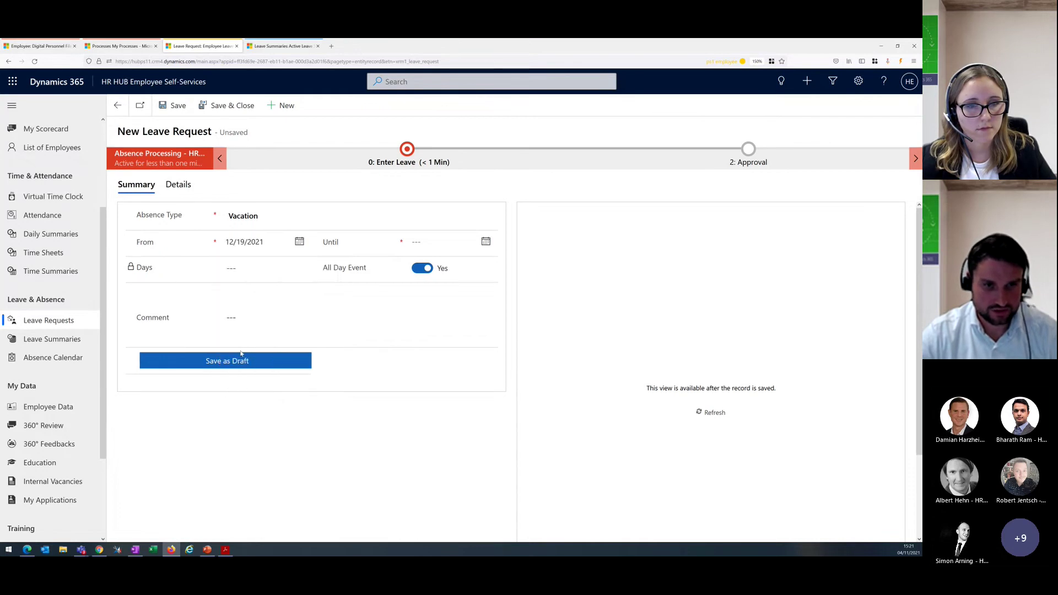
pyautogui.click(487, 241)
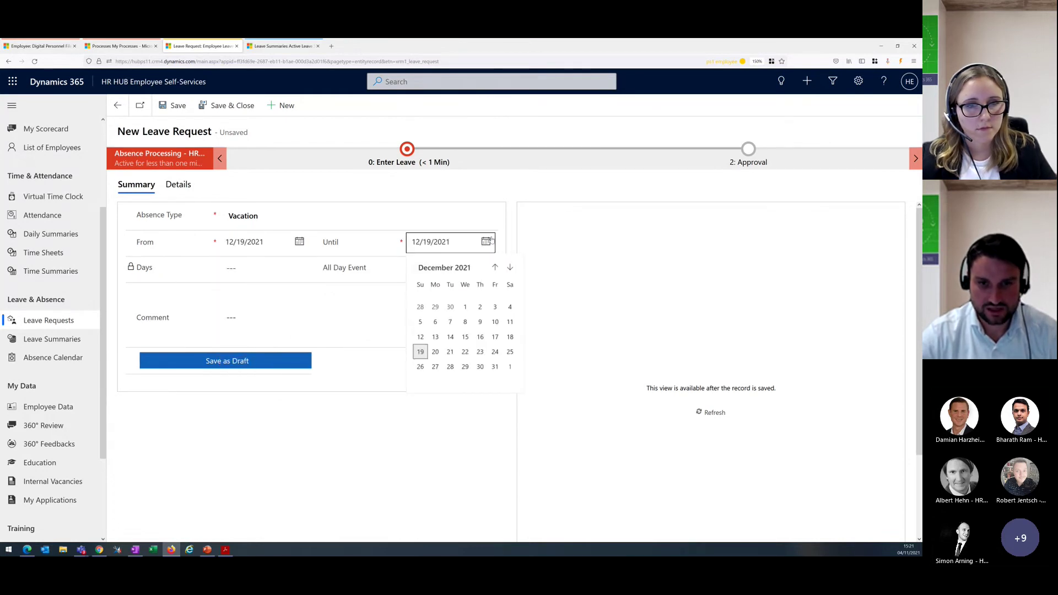
pyautogui.click(509, 353)
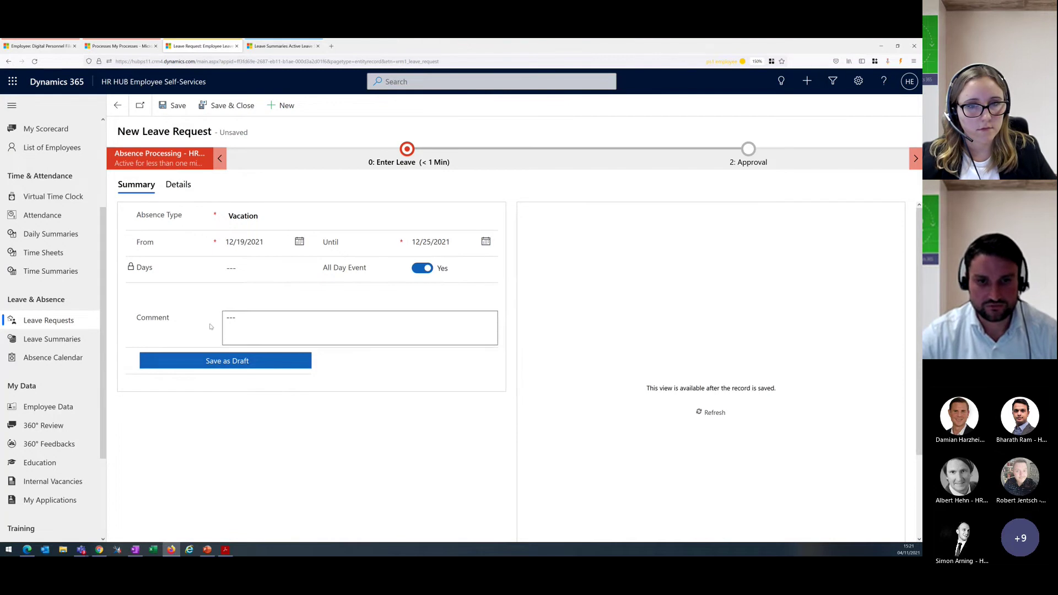
pyautogui.click(232, 365)
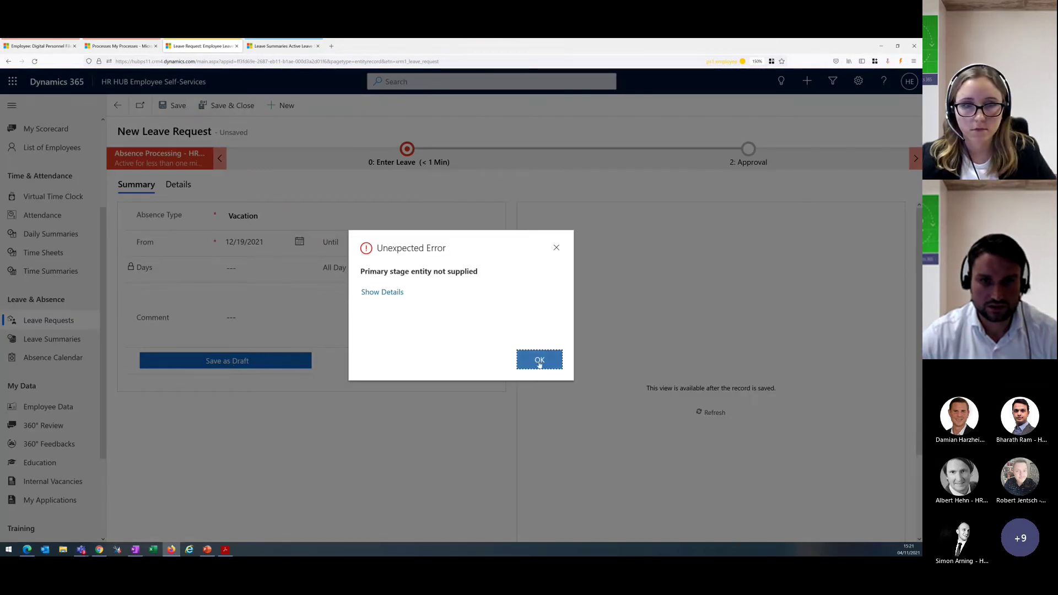
pyautogui.click(520, 365)
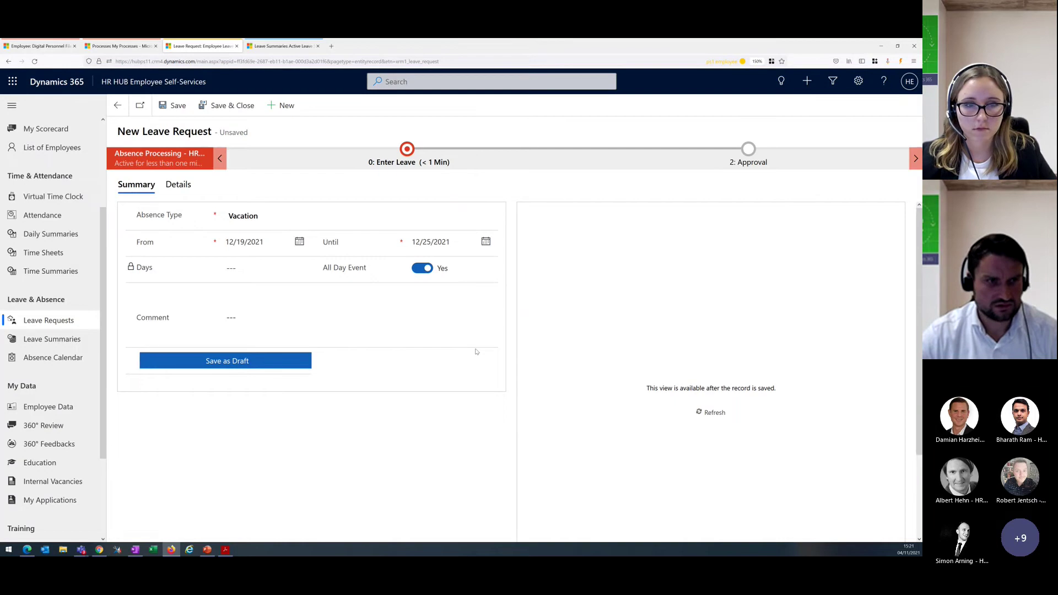
# Step: Shorten the vacation request to end on 12/23/2021 and try to save it as a draft again
pyautogui.click(484, 242)
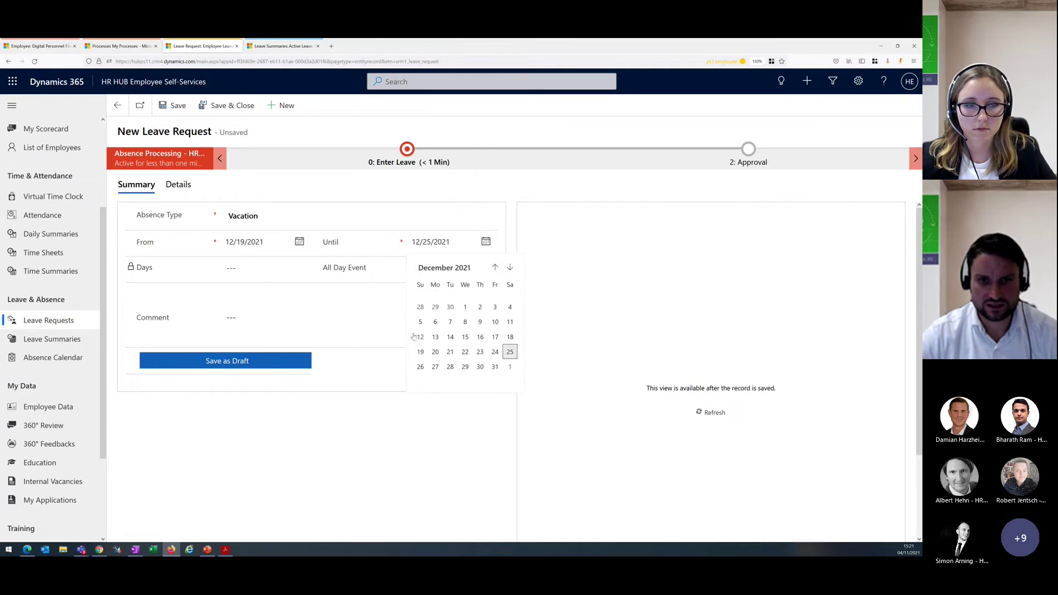
pyautogui.click(480, 351)
pyautogui.click(276, 364)
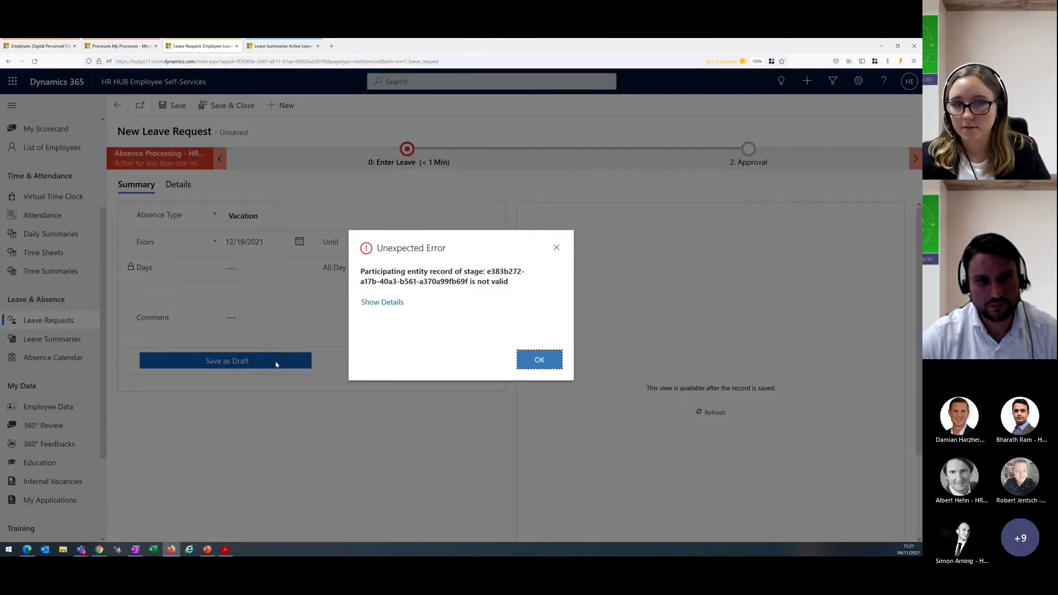
pyautogui.click(540, 359)
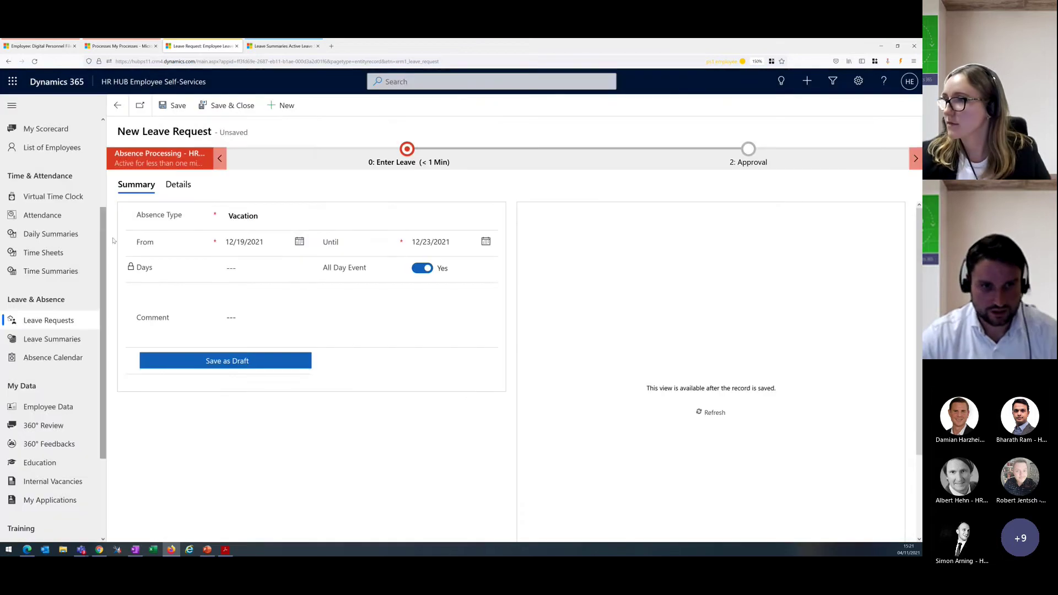
# Step: Move the vacation request to 1/23/2022 until 1/26/2022 and try to save it as a draft
pyautogui.click(299, 241)
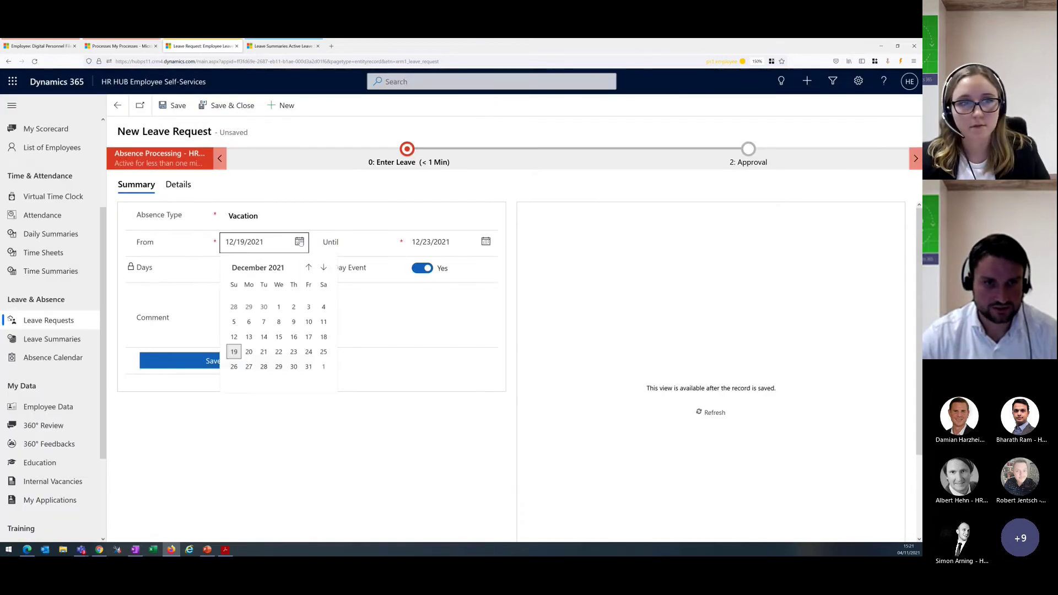
pyautogui.click(323, 268)
pyautogui.click(234, 364)
pyautogui.click(486, 241)
pyautogui.click(510, 267)
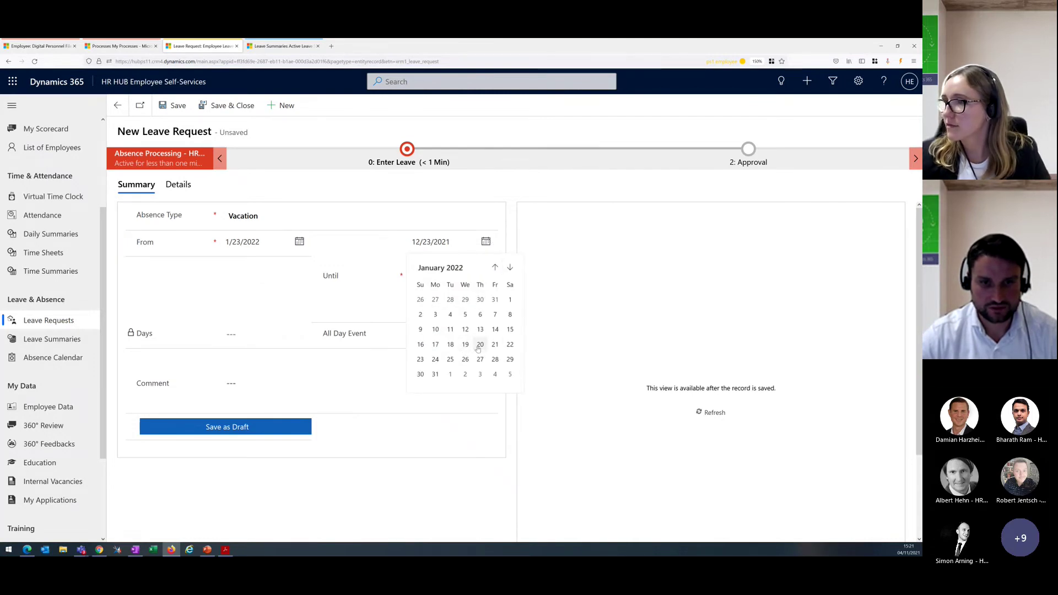
pyautogui.click(465, 359)
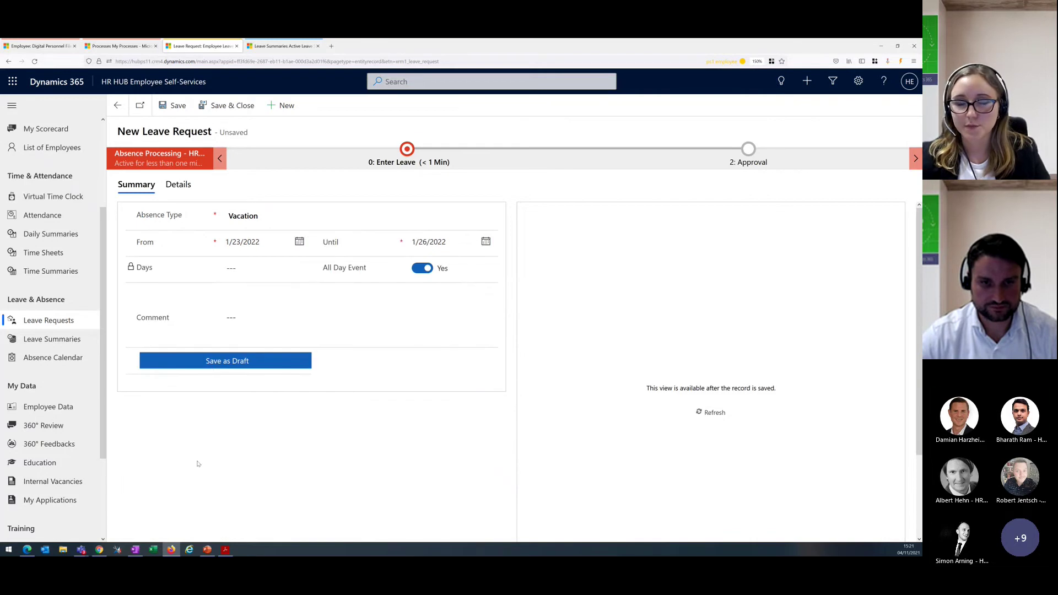
pyautogui.click(210, 367)
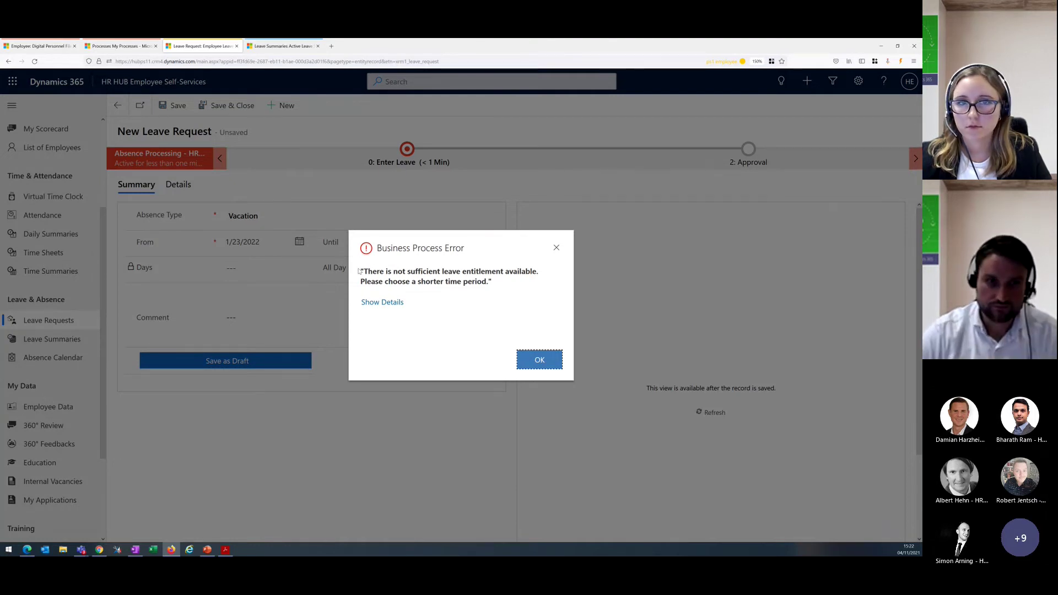
pyautogui.click(553, 359)
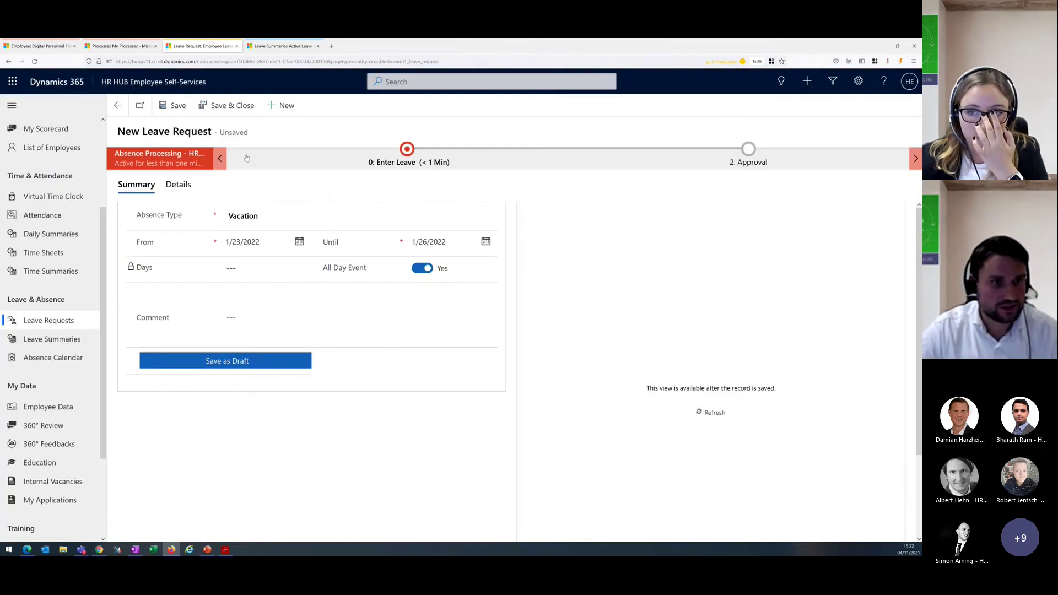
# Step: Discard the unsaved leave request and start a new one from the HR Employee Services Dashboard
pyautogui.scroll(3, 38, 266)
pyautogui.click(43, 205)
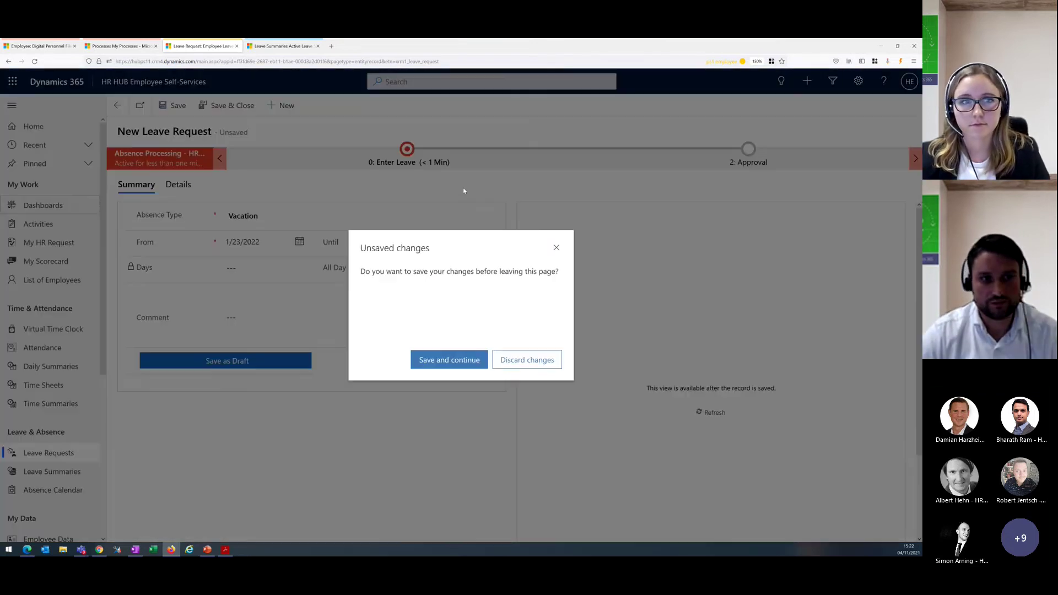
pyautogui.click(553, 361)
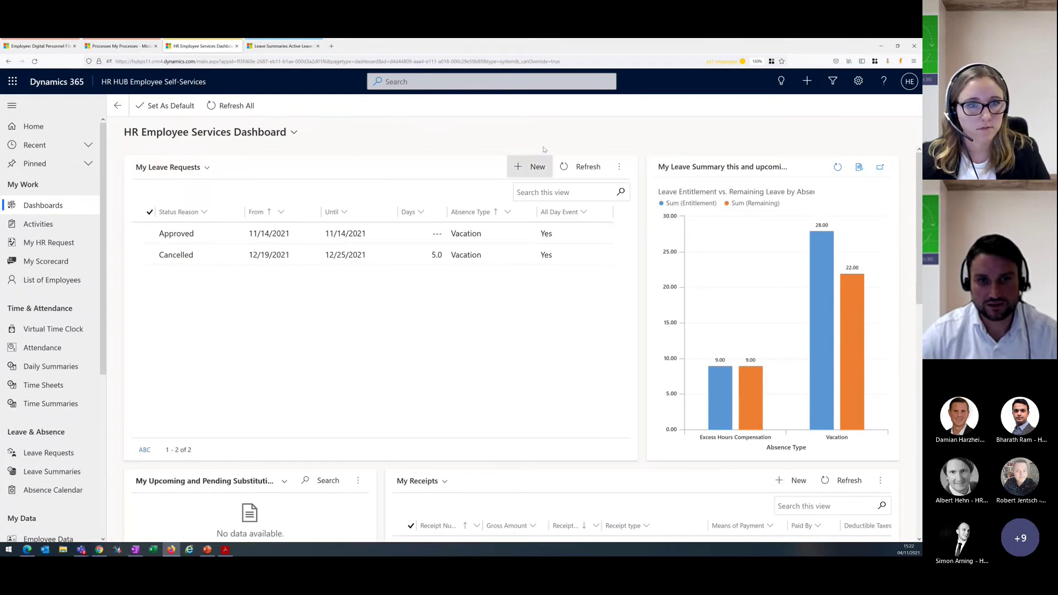
pyautogui.click(533, 166)
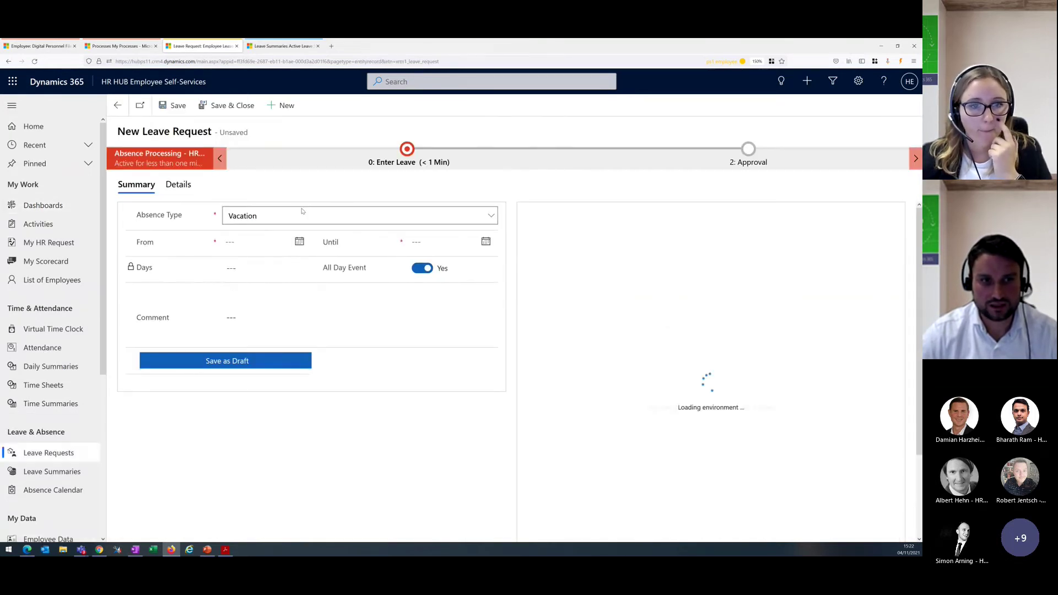
# Step: Set the vacation request to the single day 11/23/2021 and save it as a draft
pyautogui.click(299, 242)
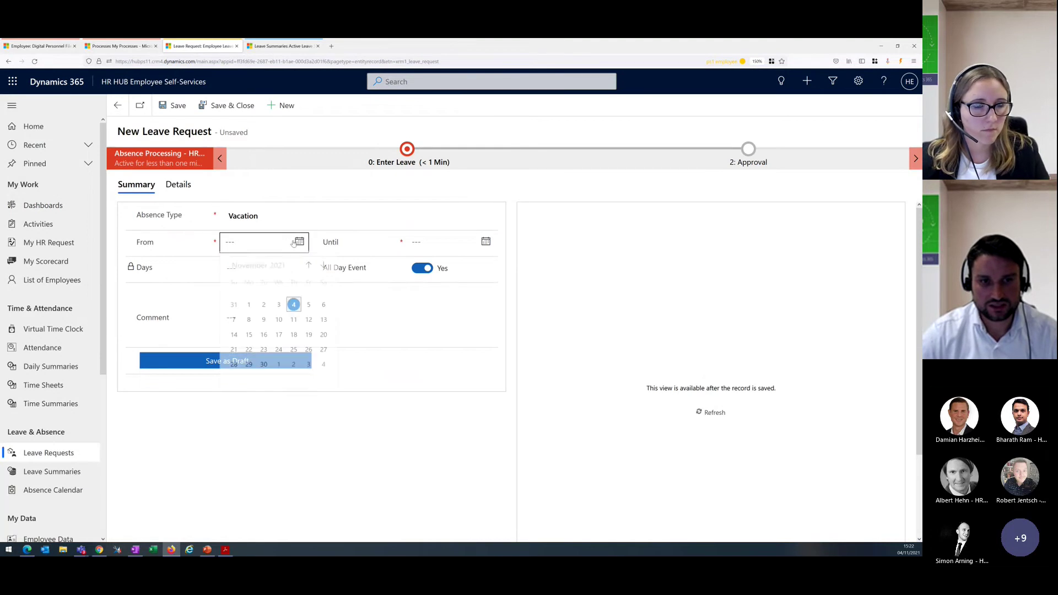
pyautogui.click(263, 352)
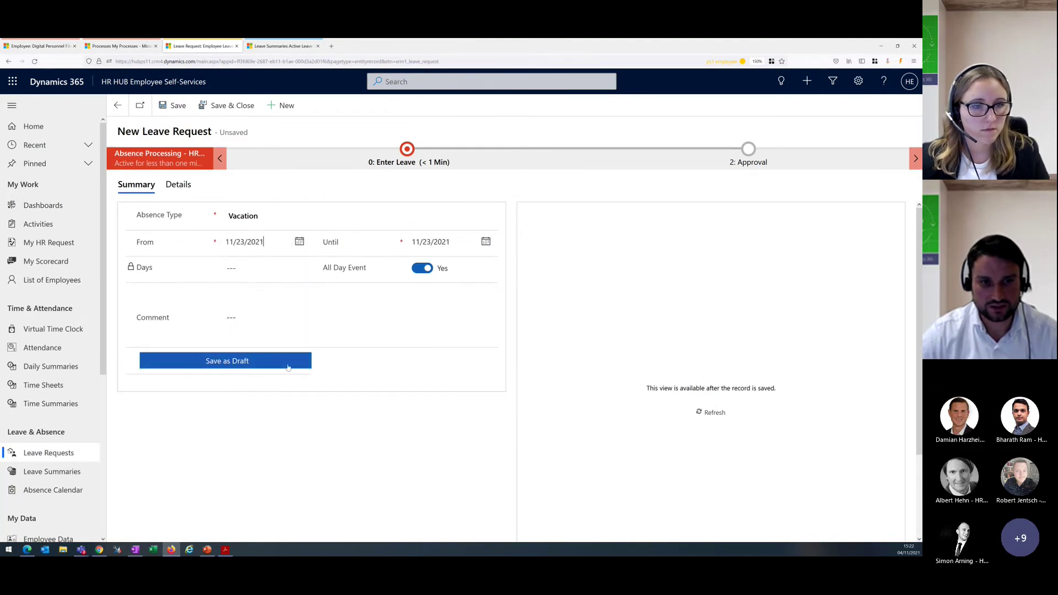
pyautogui.click(287, 363)
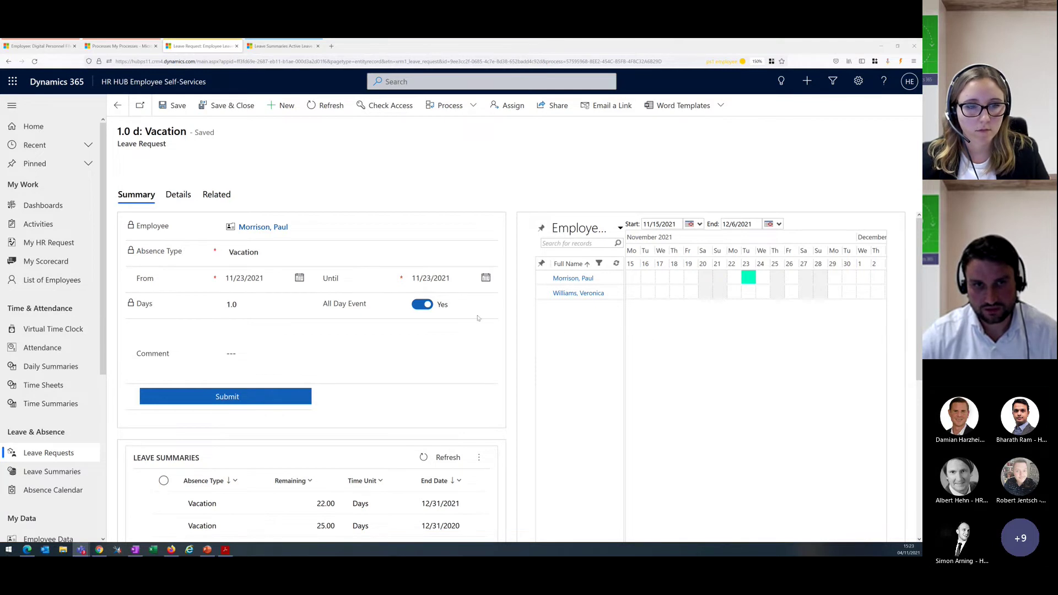
# Step: Refresh the saved one-day vacation request and submit it through the absence self-approval process
pyautogui.scroll(-1, 421, 341)
pyautogui.scroll(1, 421, 341)
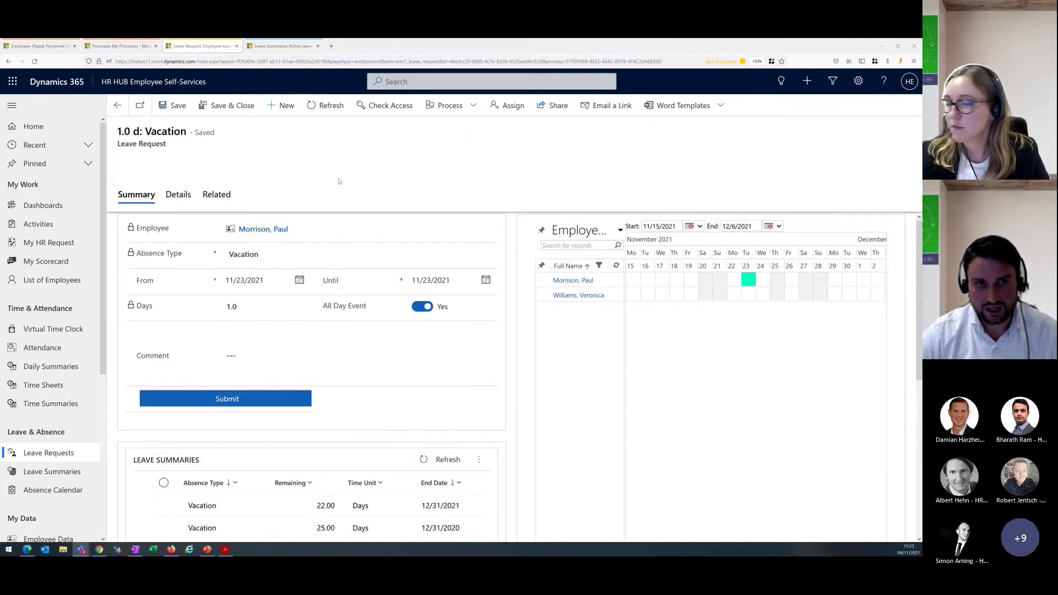
pyautogui.click(326, 105)
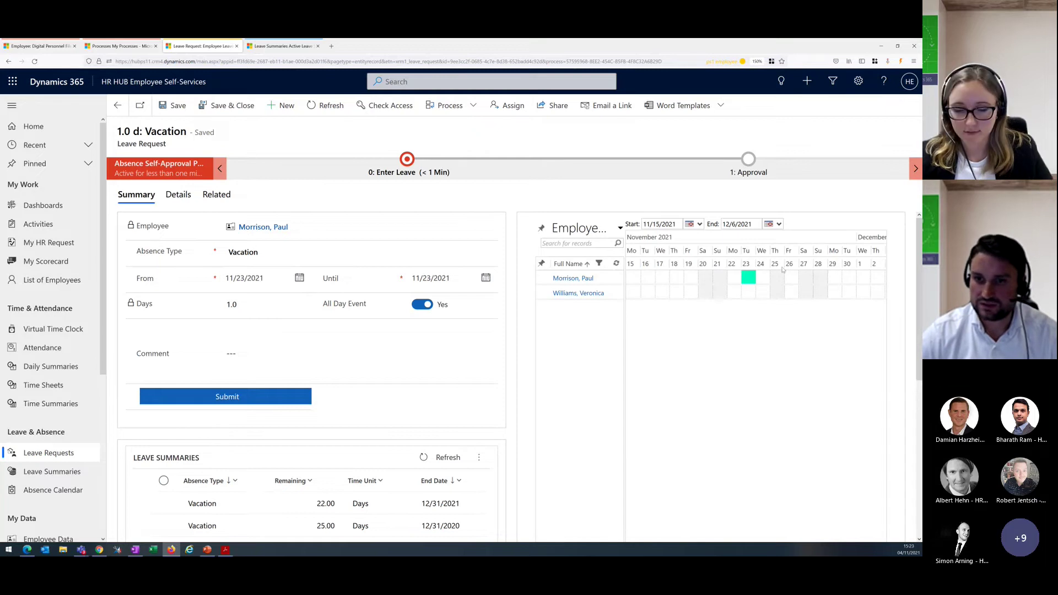
pyautogui.click(279, 403)
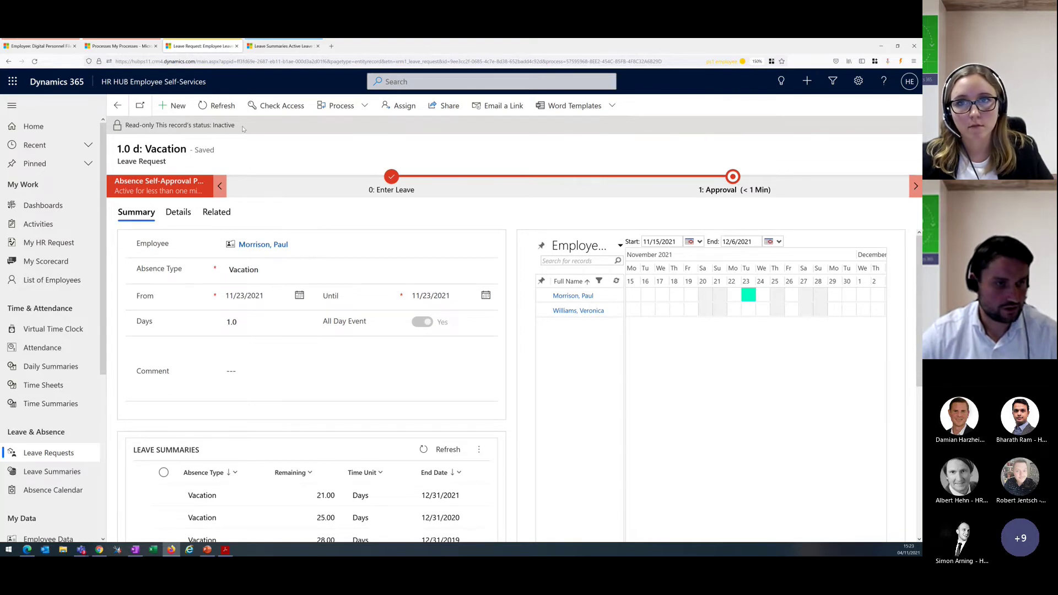
# Step: Disable Absence Self-Approval and enable Substitute Required in case of Absence in the employee's Digital Personnel File leave settings
pyautogui.click(45, 48)
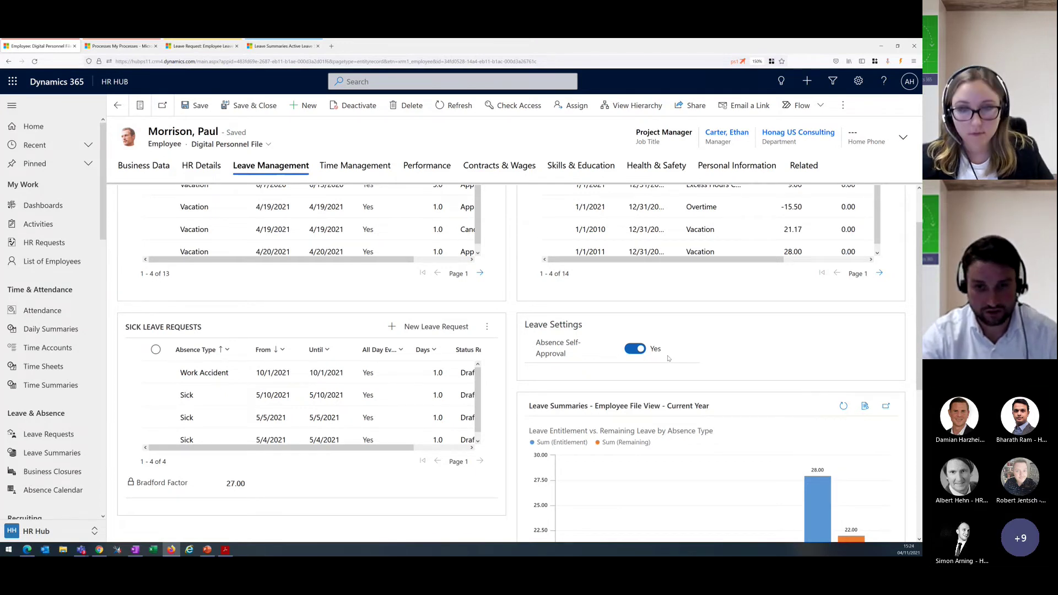
pyautogui.click(628, 350)
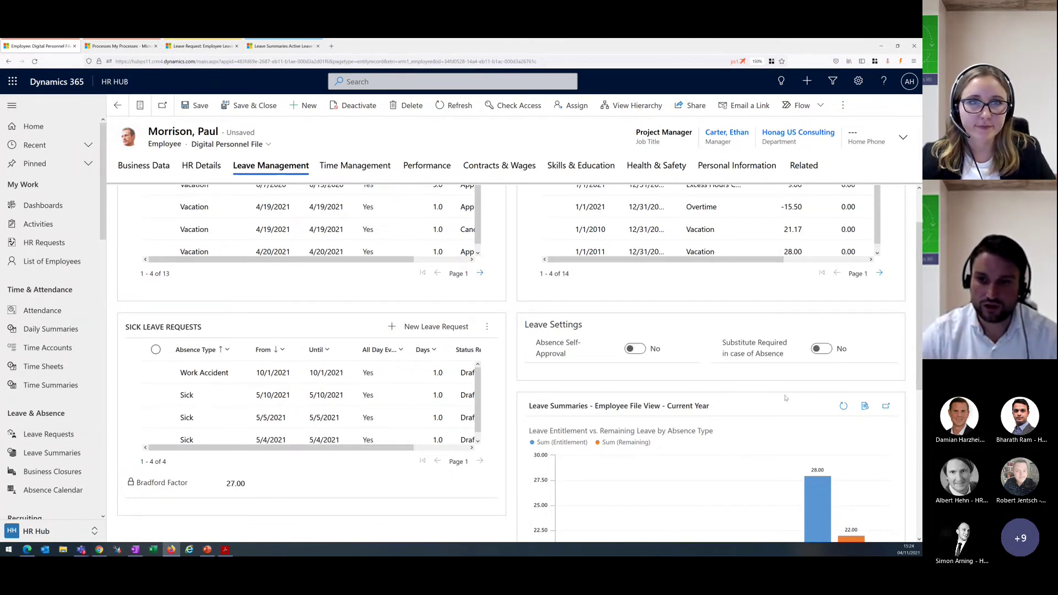
pyautogui.click(820, 348)
# Step: View the active leave summaries and the submitted leave request, and switch to Adobe Reader to show the Leave Requests slide
pyautogui.click(281, 45)
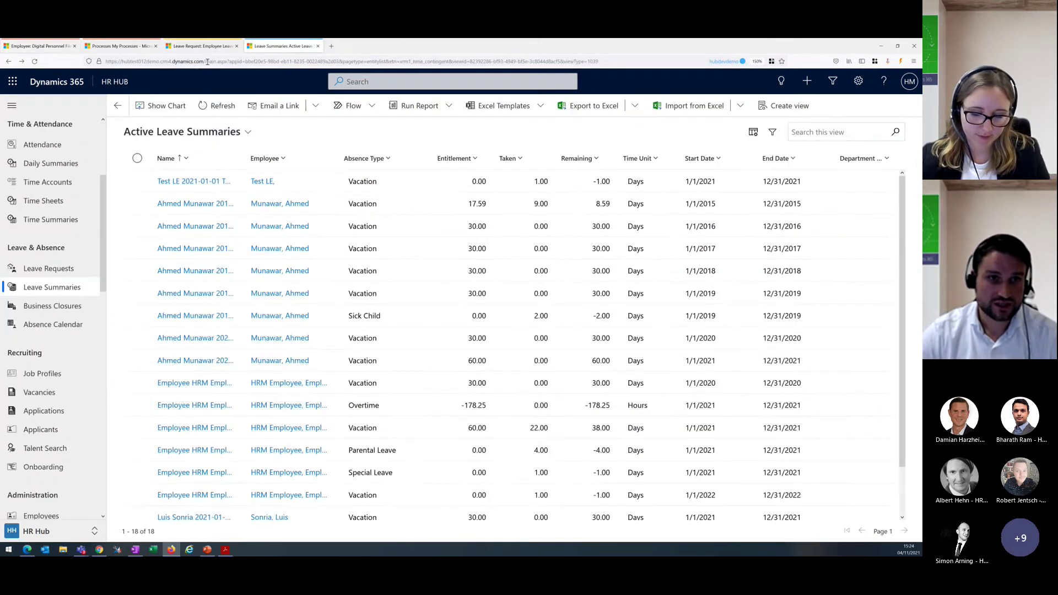
pyautogui.click(202, 46)
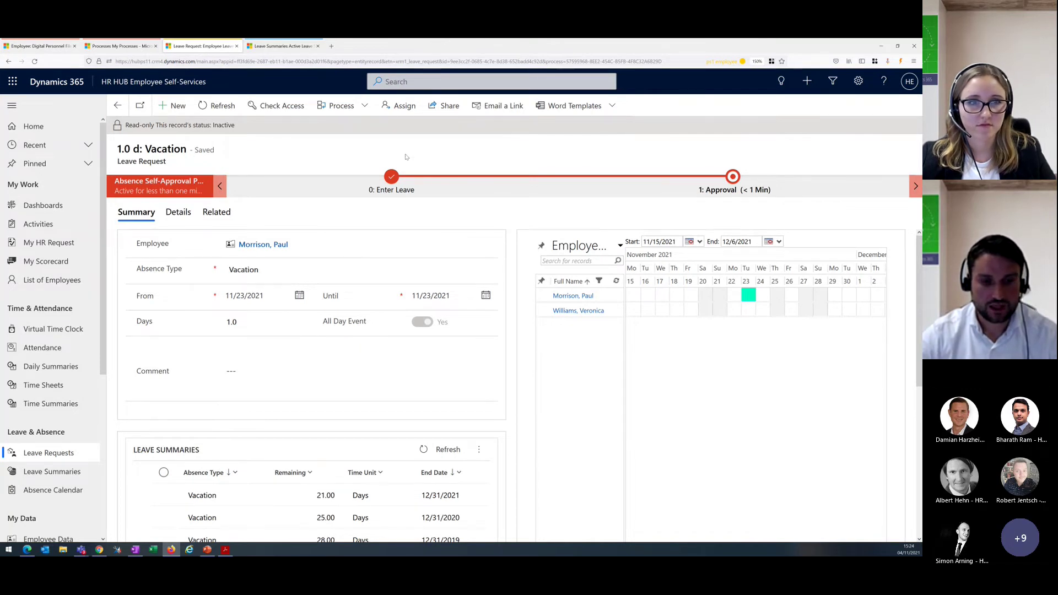
pyautogui.click(226, 549)
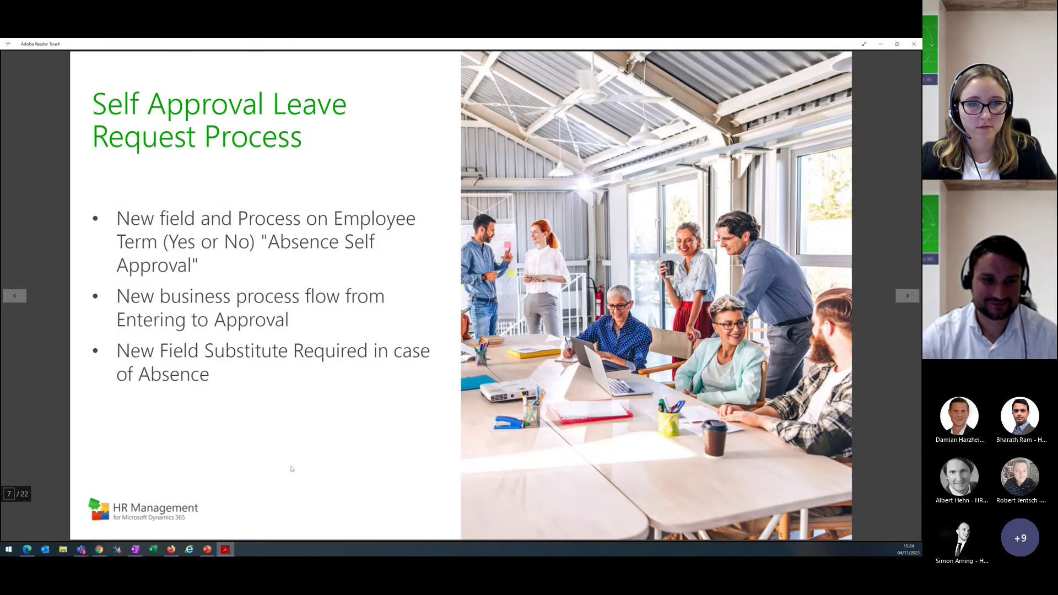
pyautogui.press('Right')
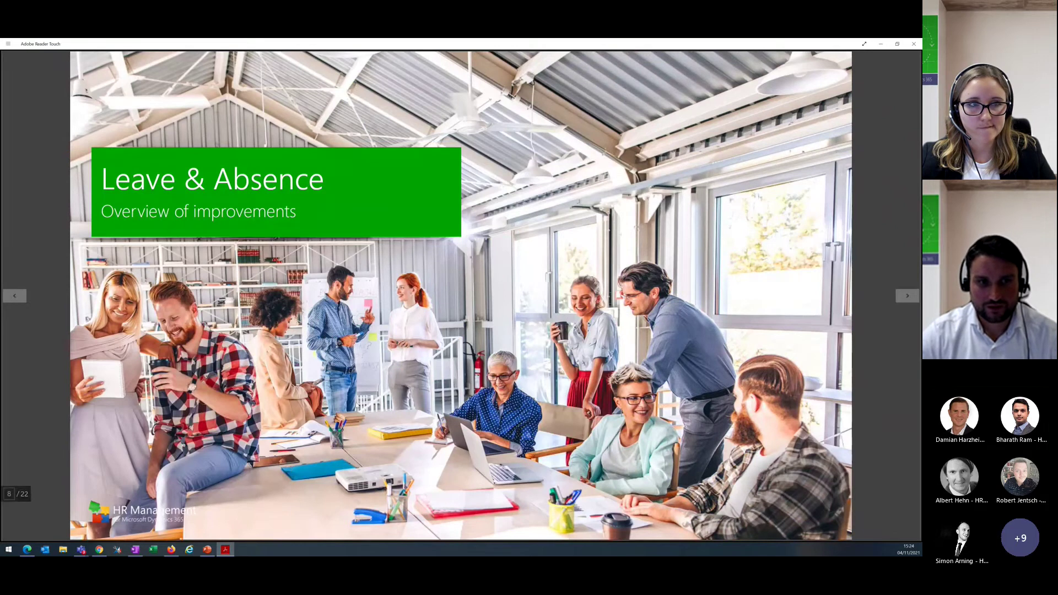
pyautogui.press('Right')
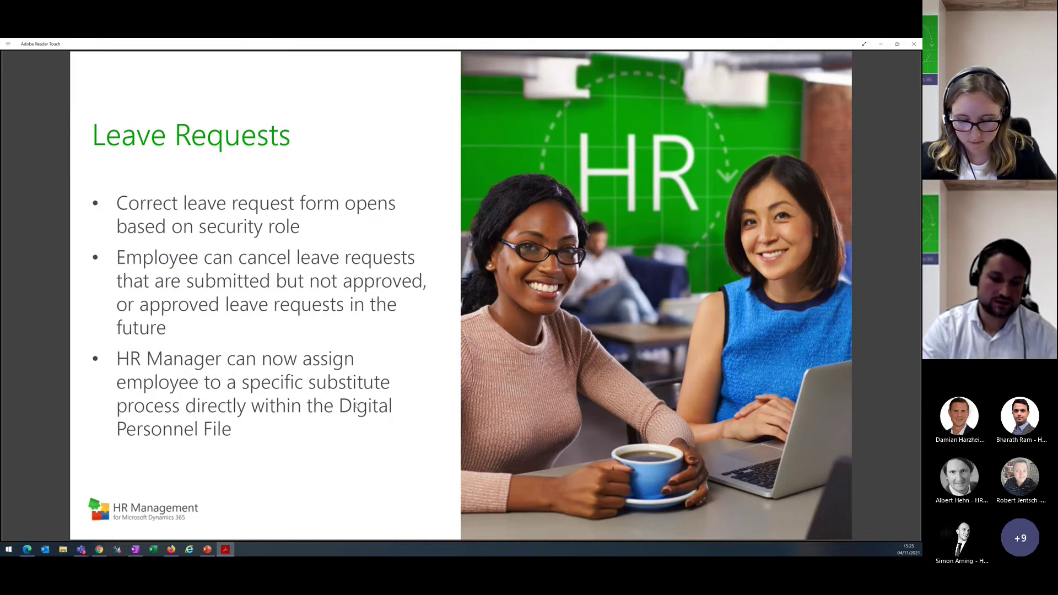
# Step: Switch to HR HUB, show the employee's record in the Supervisor File form, and return to the Leave Requests slide
pyautogui.hotkey('alt', 'Tab')
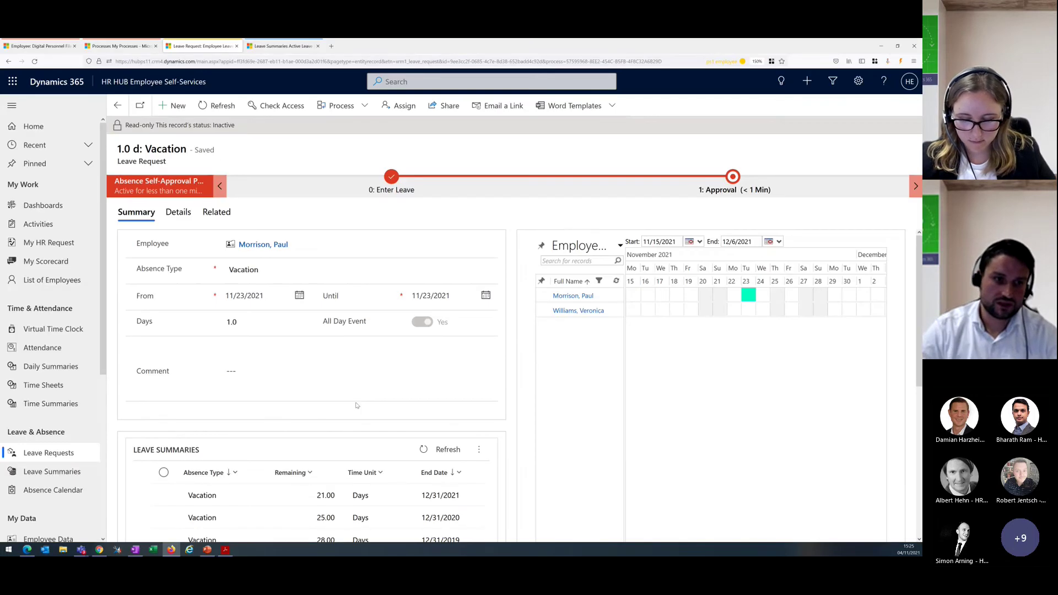
pyautogui.click(57, 46)
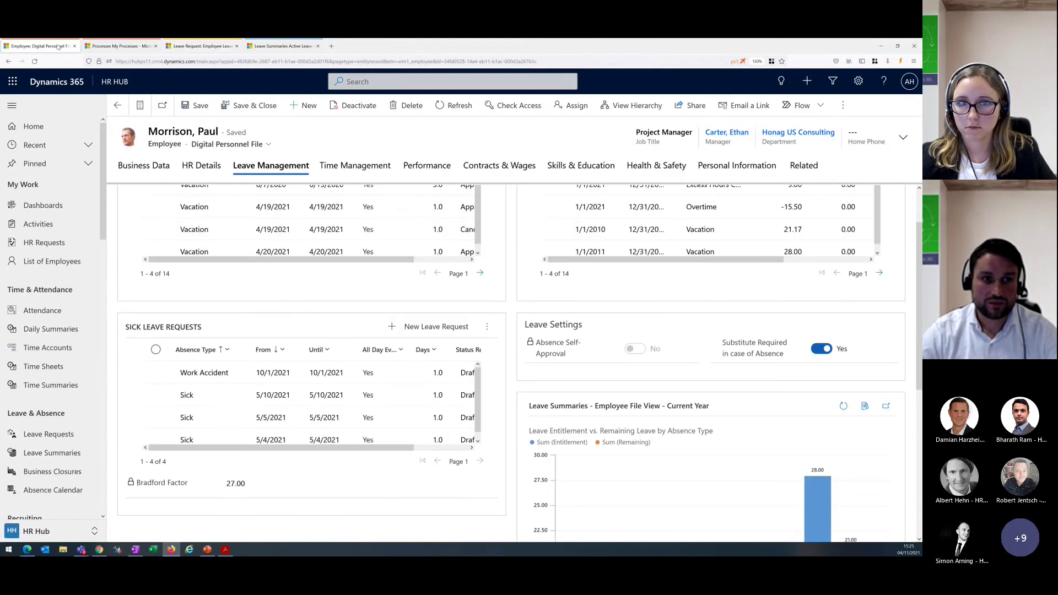
pyautogui.click(256, 146)
pyautogui.click(250, 194)
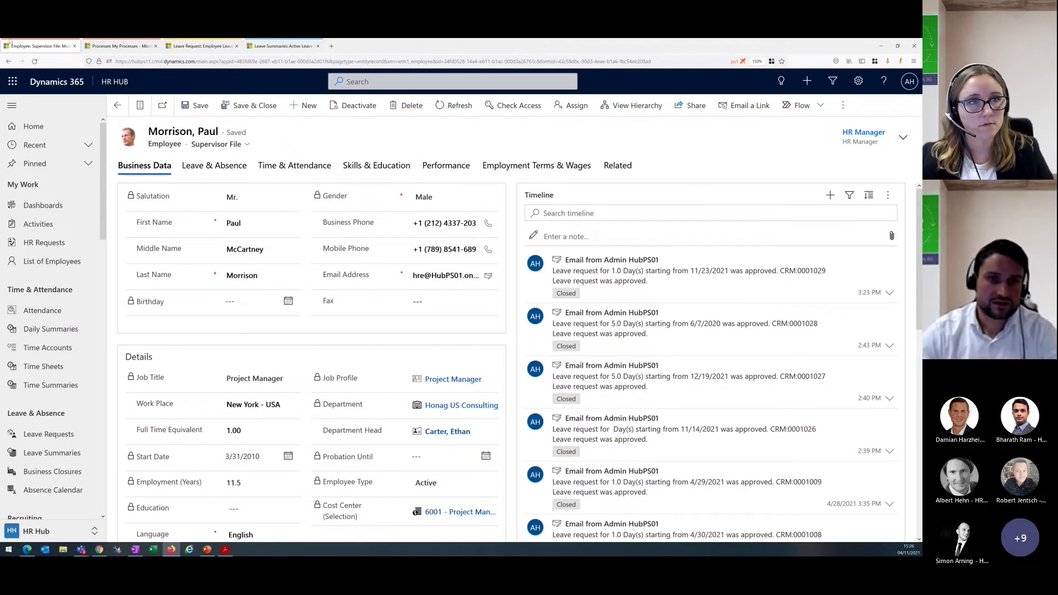
pyautogui.click(201, 45)
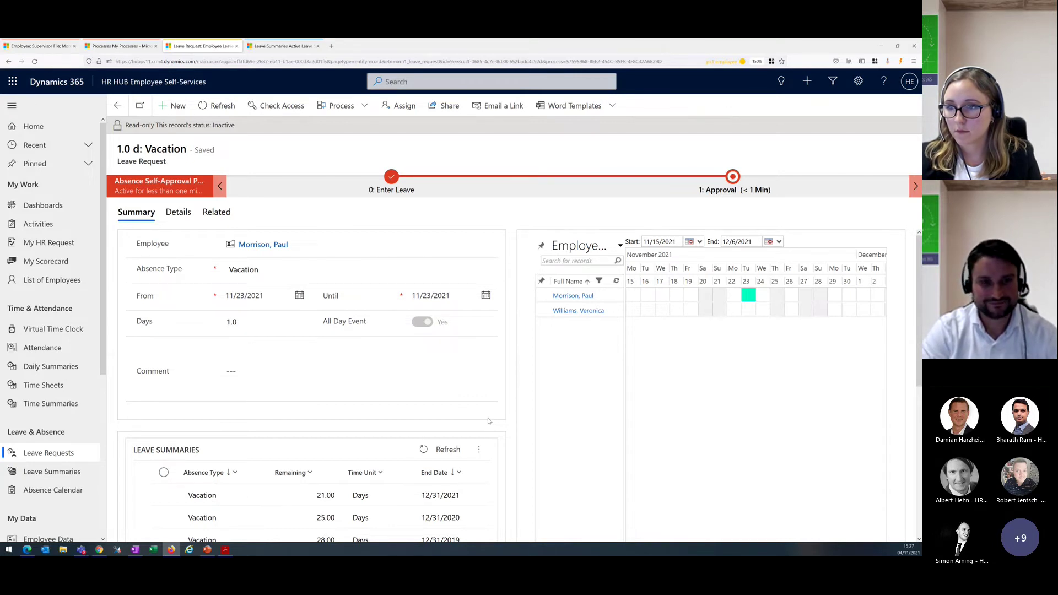
pyautogui.hotkey('alt', 'Tab')
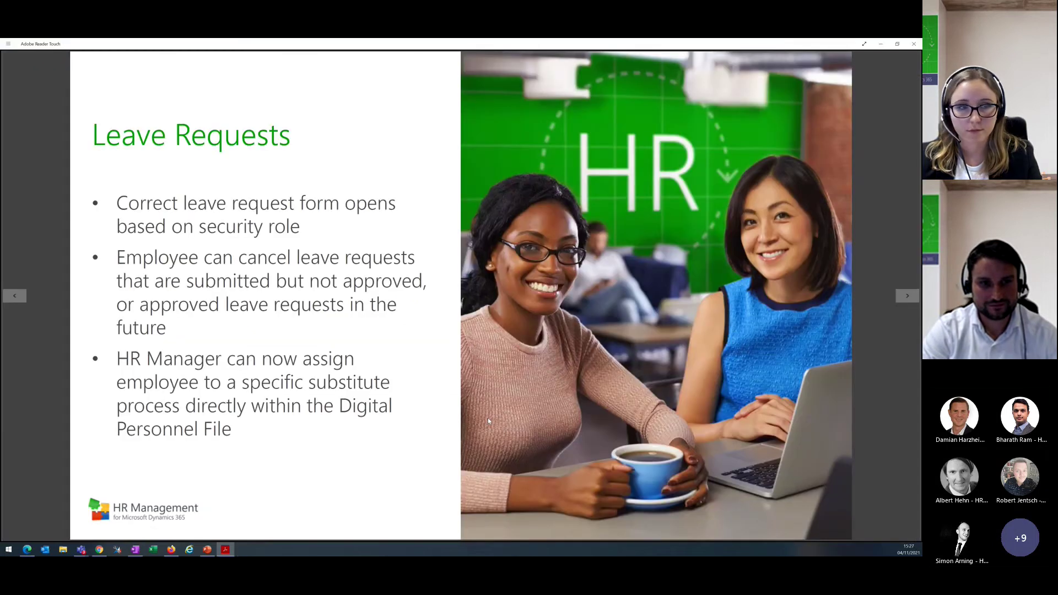
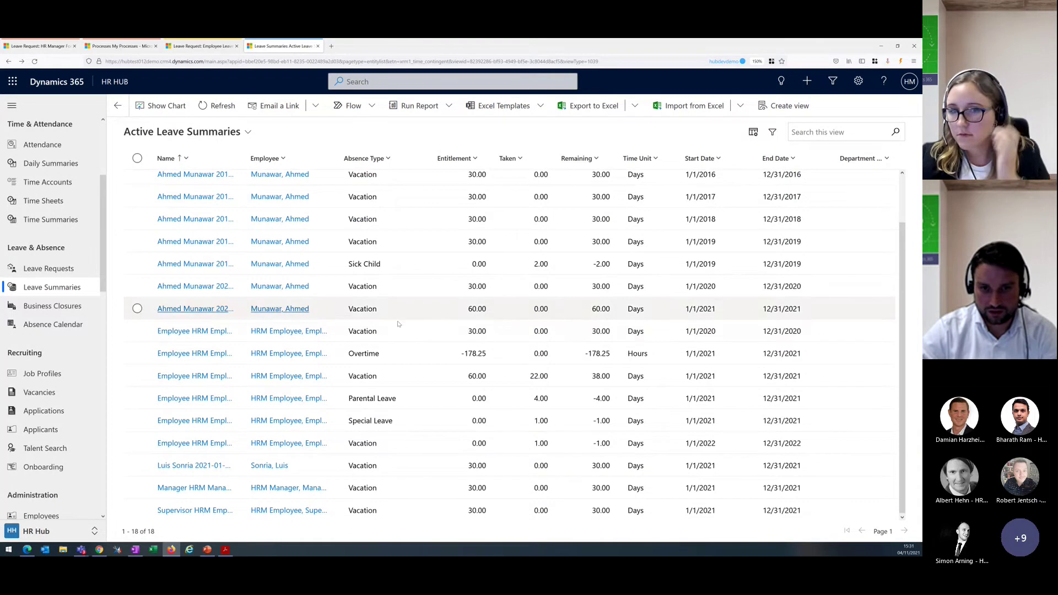
# Step: Examine the HRM Employee's leave summaries for 2021 vacation, 2021 overtime and 2020 vacation
pyautogui.doubleClick(388, 380)
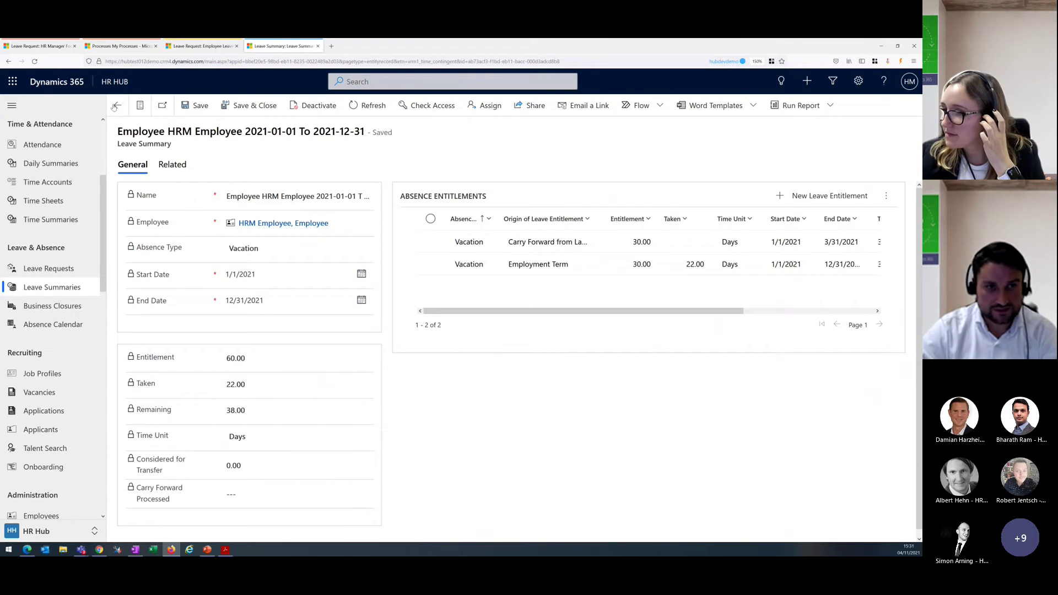
pyautogui.click(139, 105)
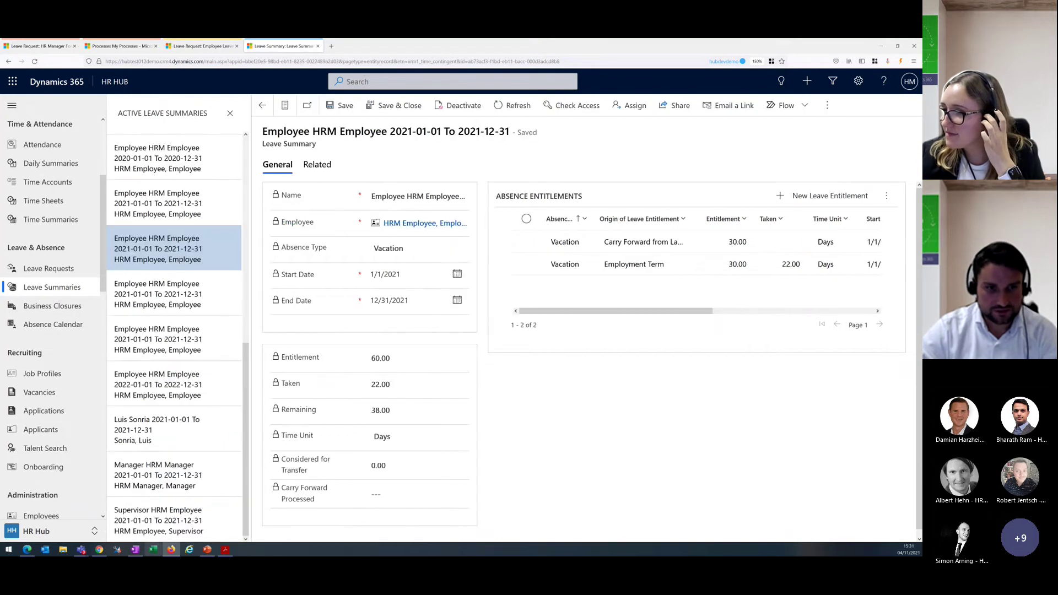
pyautogui.click(171, 208)
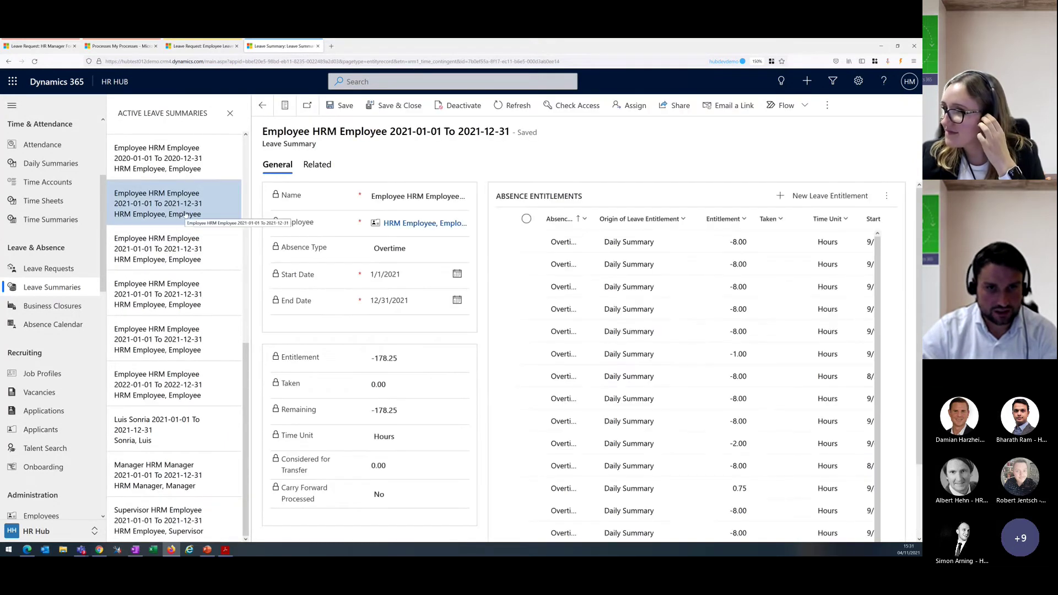
pyautogui.scroll(2, 181, 215)
pyautogui.click(187, 292)
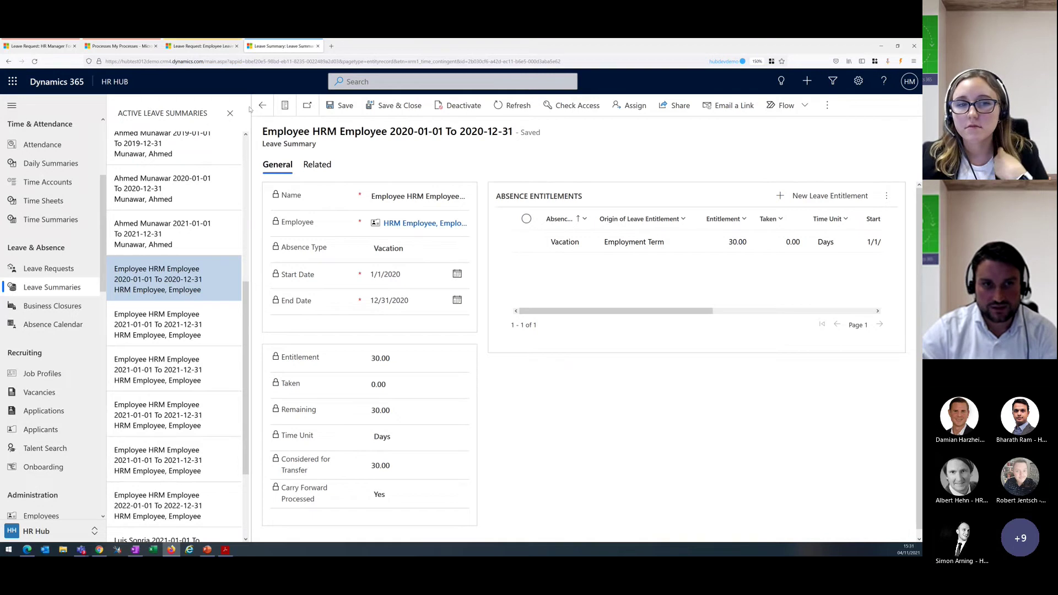
pyautogui.click(230, 113)
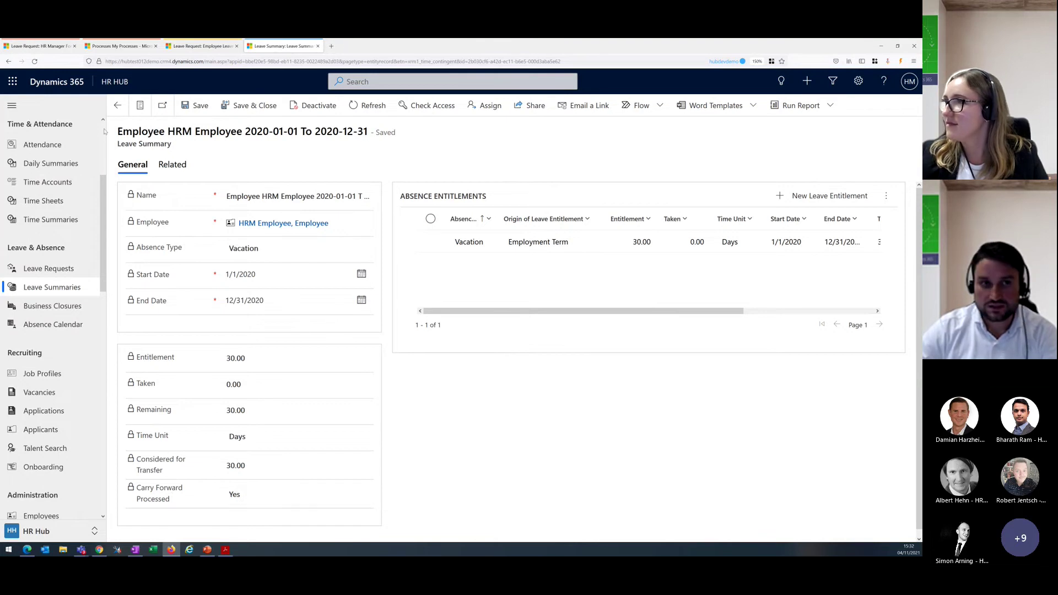
# Step: Reopen the HRM Employee's 2021 vacation leave summary and inspect its Carry Forward from Last Year entitlement
pyautogui.click(140, 105)
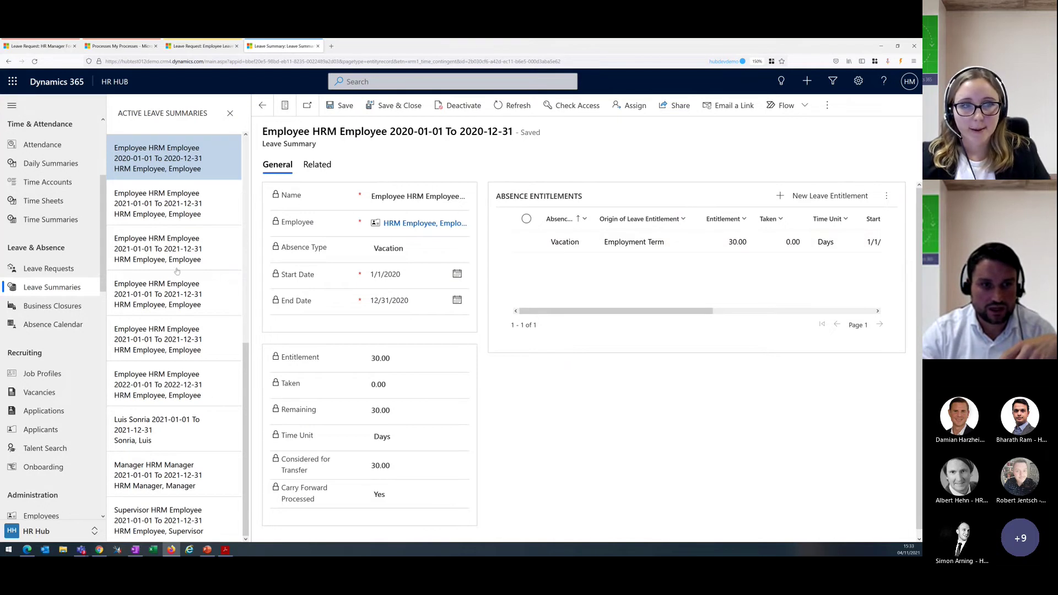
pyautogui.click(191, 259)
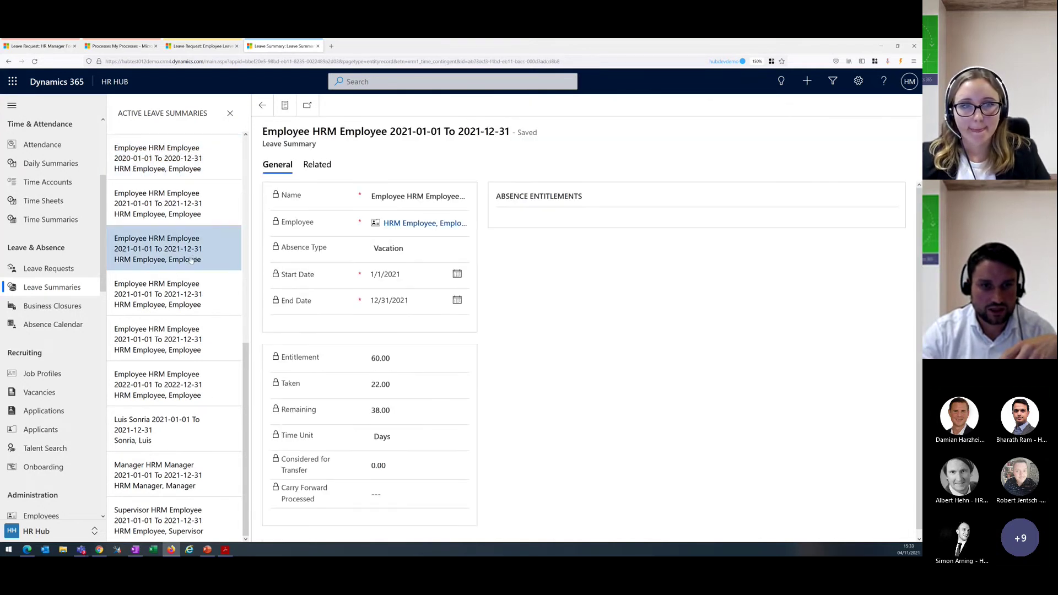
pyautogui.click(230, 114)
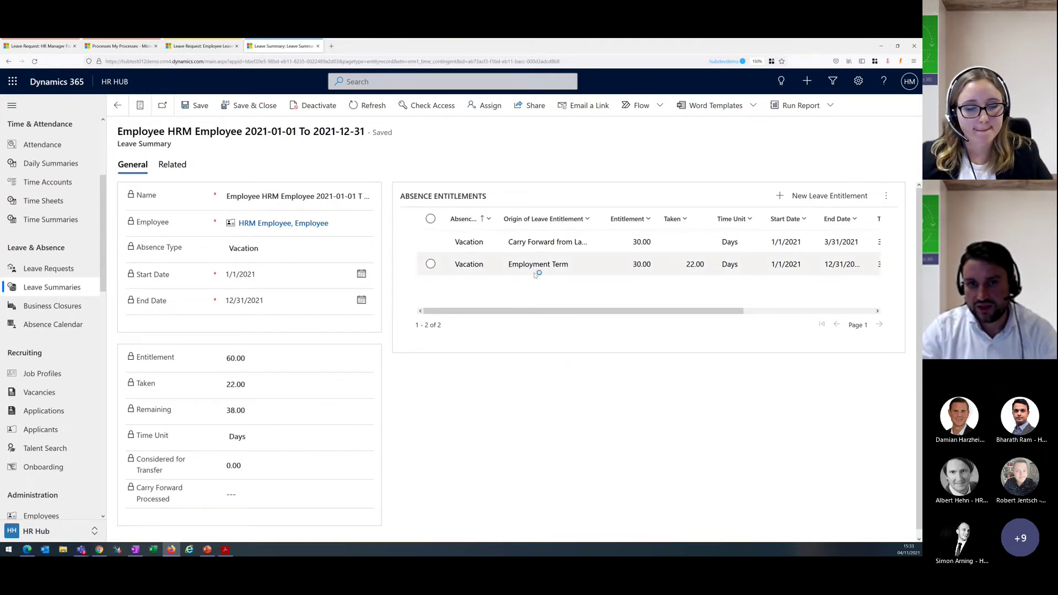
pyautogui.moveTo(600, 218); pyautogui.dragTo(656, 219)
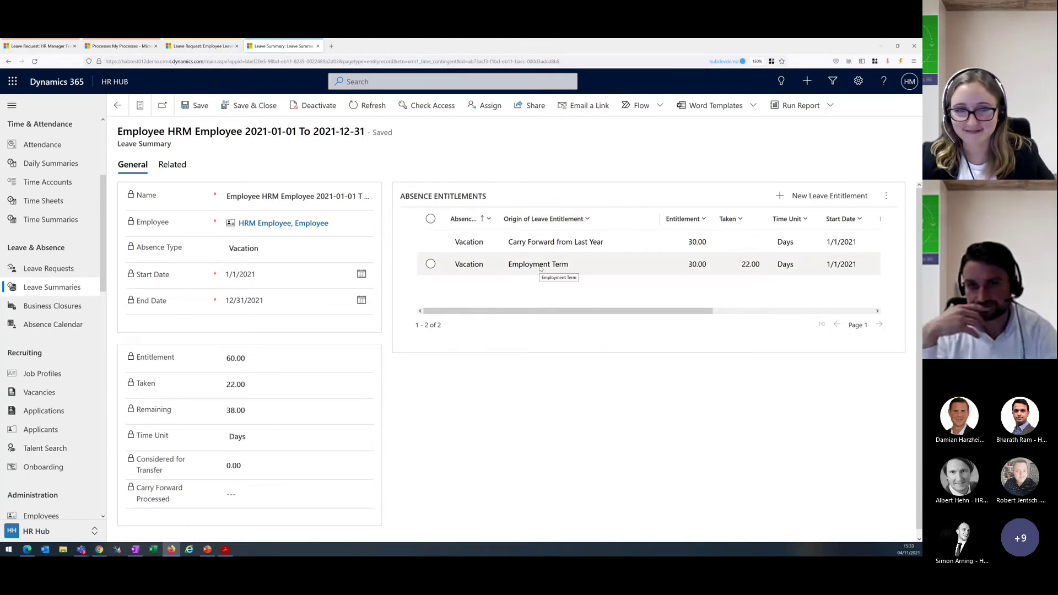
pyautogui.doubleClick(594, 245)
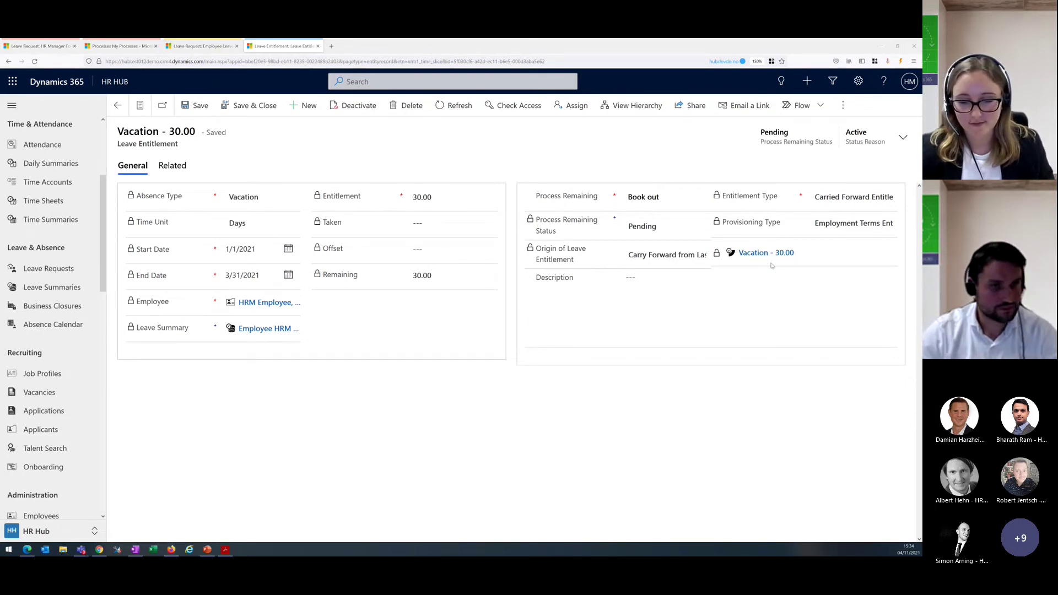
# Step: Switch to Adobe Reader and advance the presentation to the Applicant Management slide
pyautogui.hotkey('alt', 'Tab')
pyautogui.scroll(-1, 571, 322)
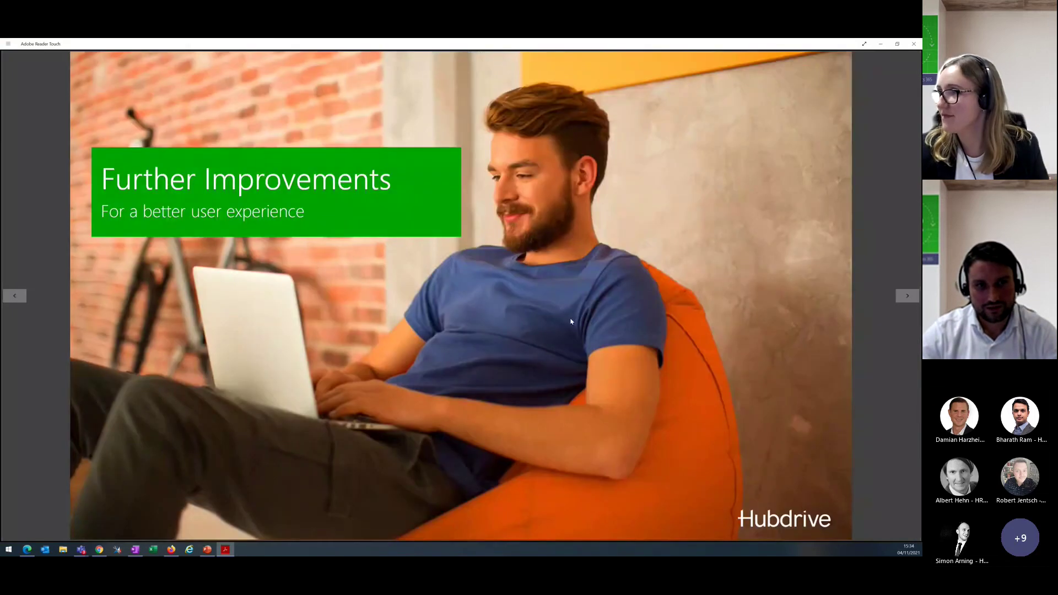
pyautogui.scroll(-1, 571, 321)
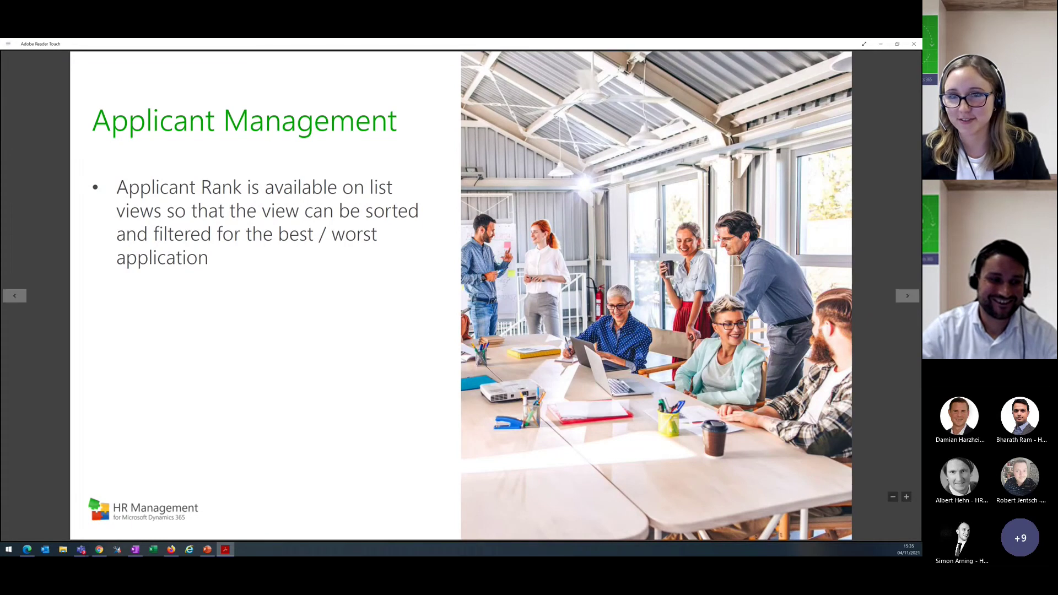
pyautogui.hotkey('alt', 'Tab')
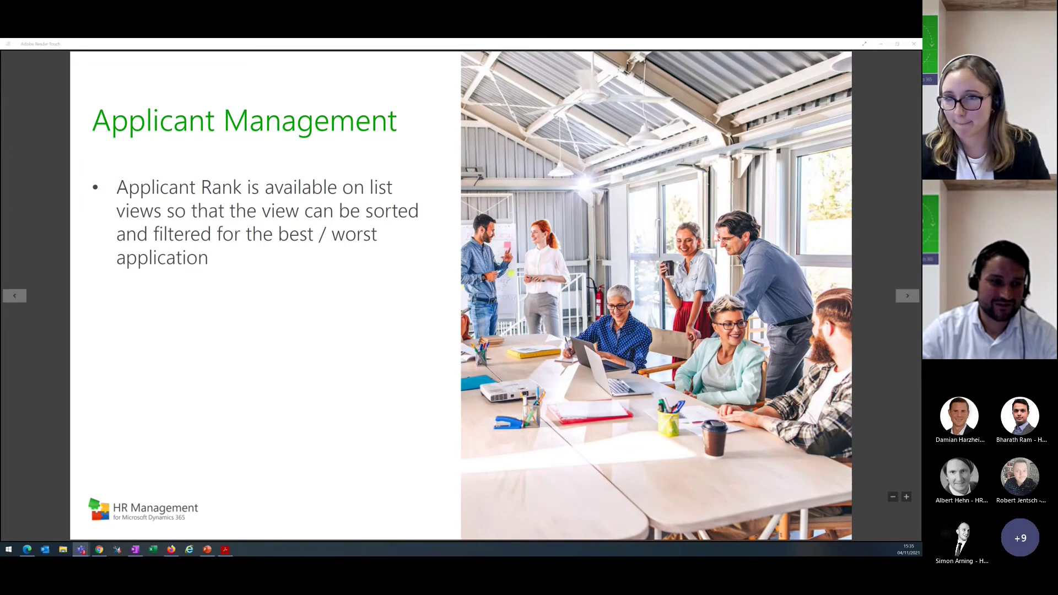
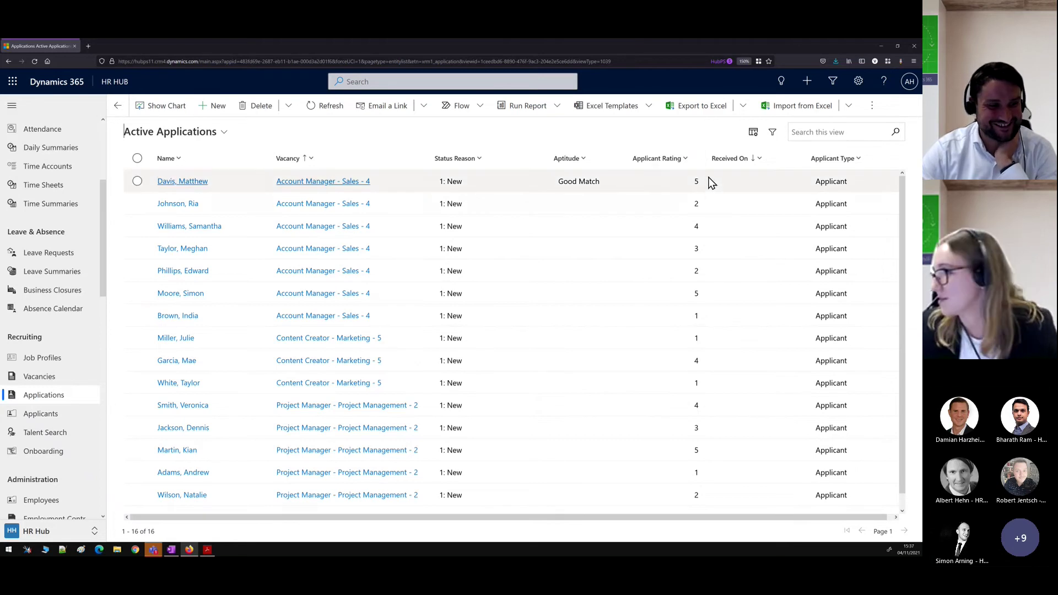
# Step: Sort the active applications by applicant rating from larger to smaller and filter them to the vacancy Content Creator - Marketing - 5
pyautogui.click(686, 160)
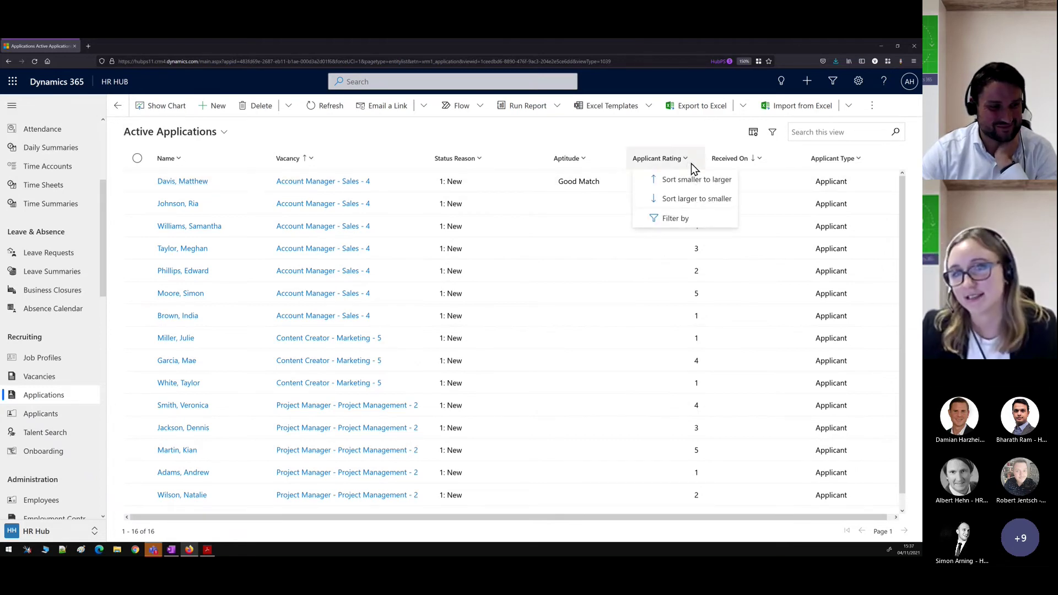
pyautogui.click(714, 199)
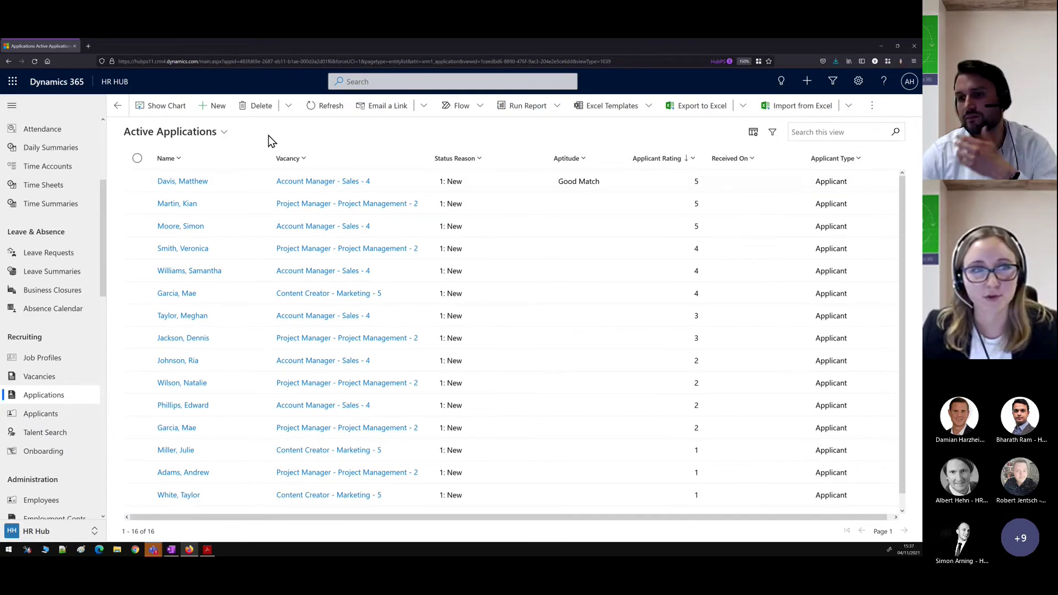
pyautogui.click(303, 161)
pyautogui.click(319, 219)
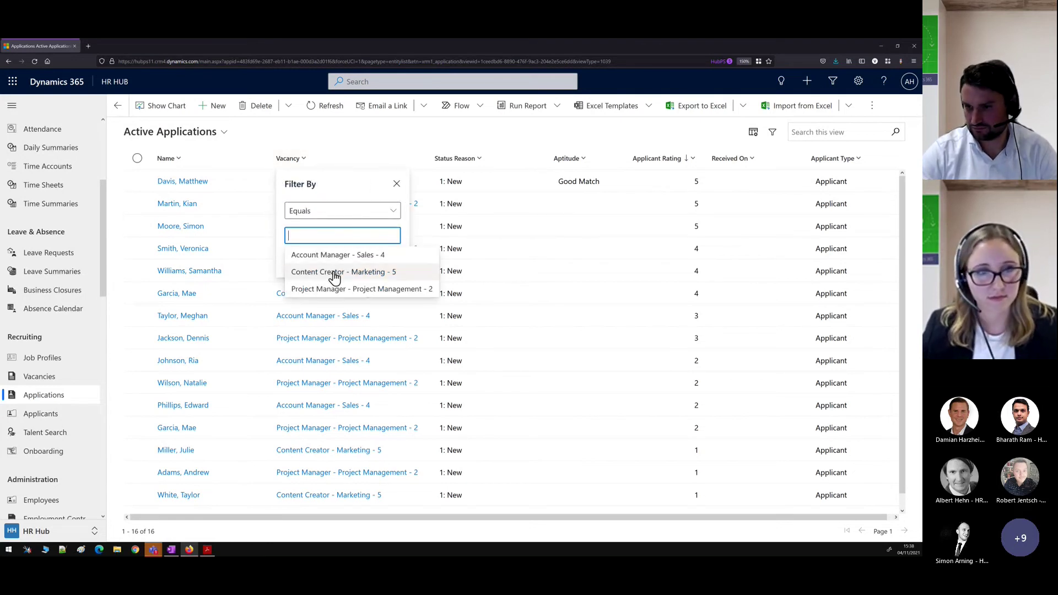
pyautogui.click(335, 276)
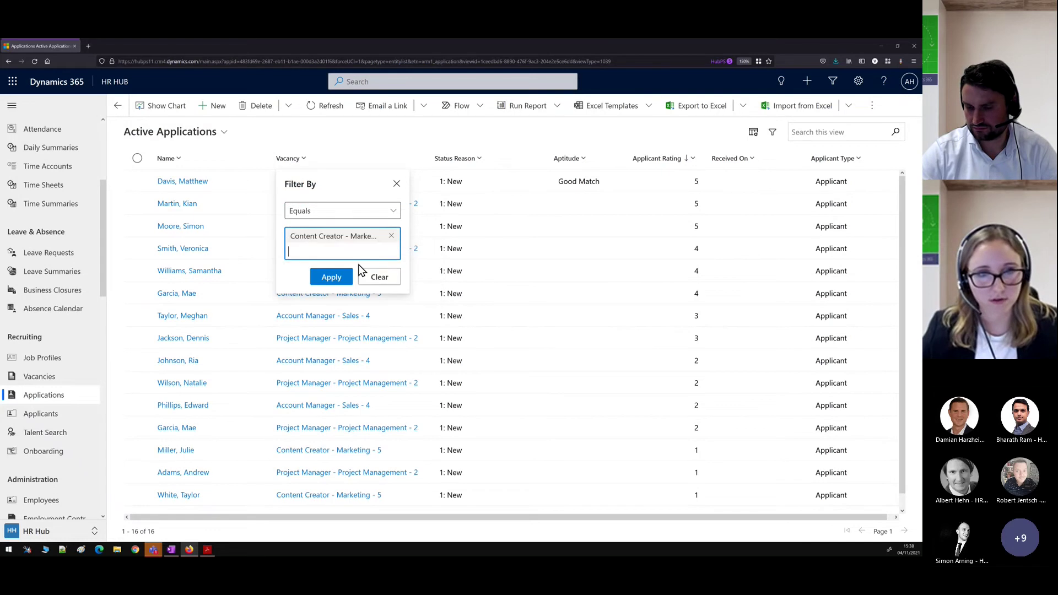
pyautogui.click(332, 277)
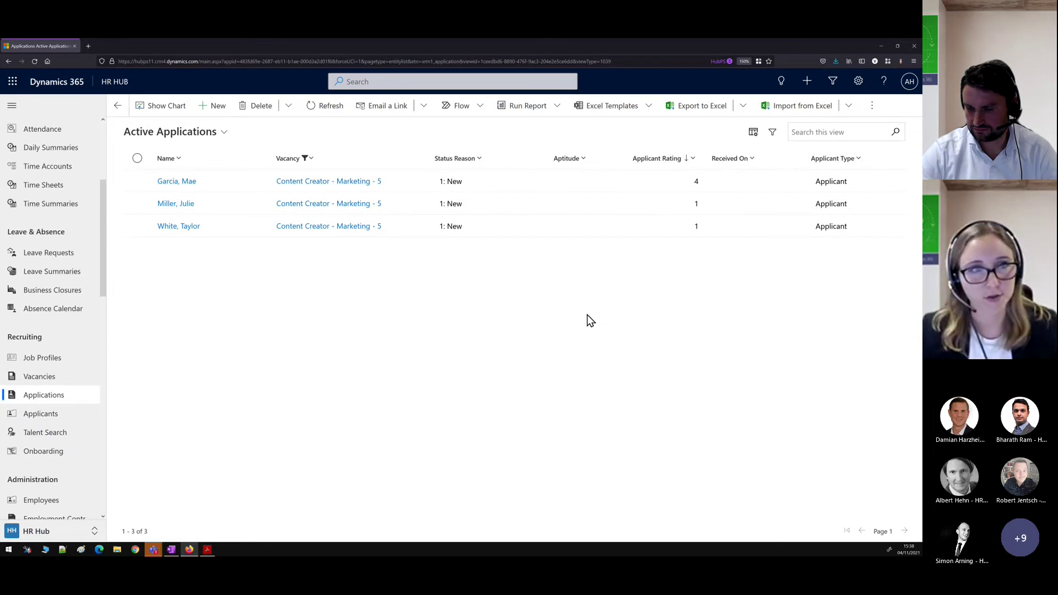
# Step: Reset the applications list to its default and show the High Potential Applications view
pyautogui.click(69, 401)
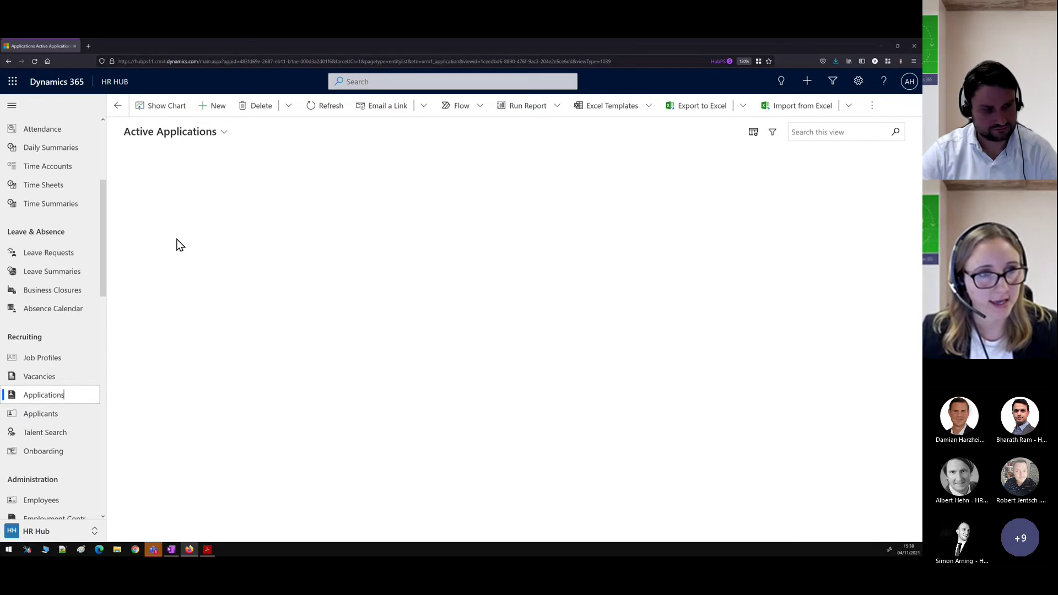
pyautogui.click(212, 135)
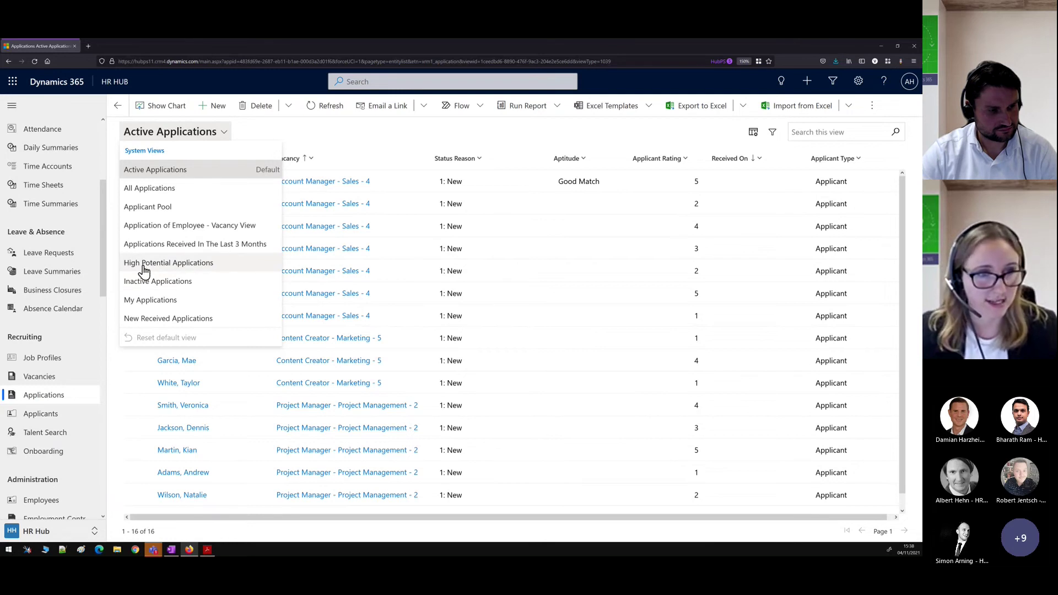
pyautogui.click(194, 265)
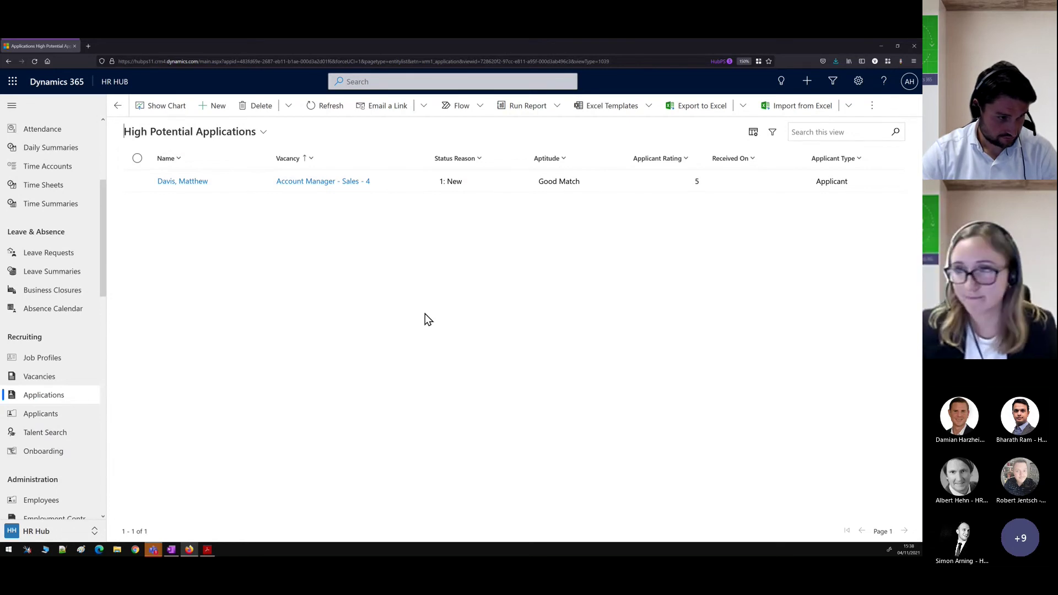
# Step: Open the application for Account Manager - Sales - 4 and compare its Evaluation skill gradings and chart with its General ranking
pyautogui.click(554, 183)
pyautogui.doubleClick(553, 183)
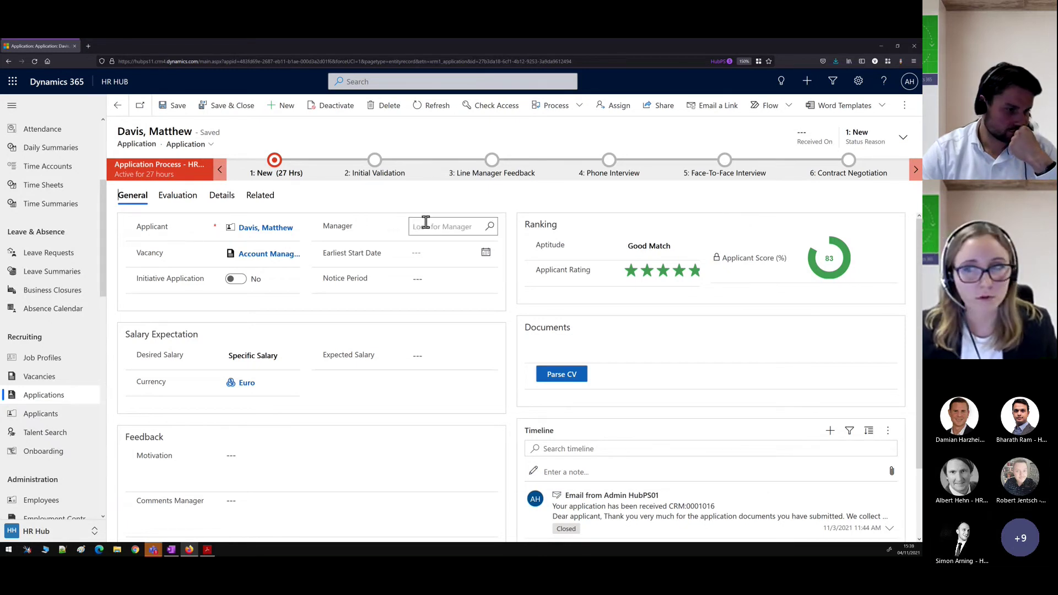
pyautogui.click(181, 199)
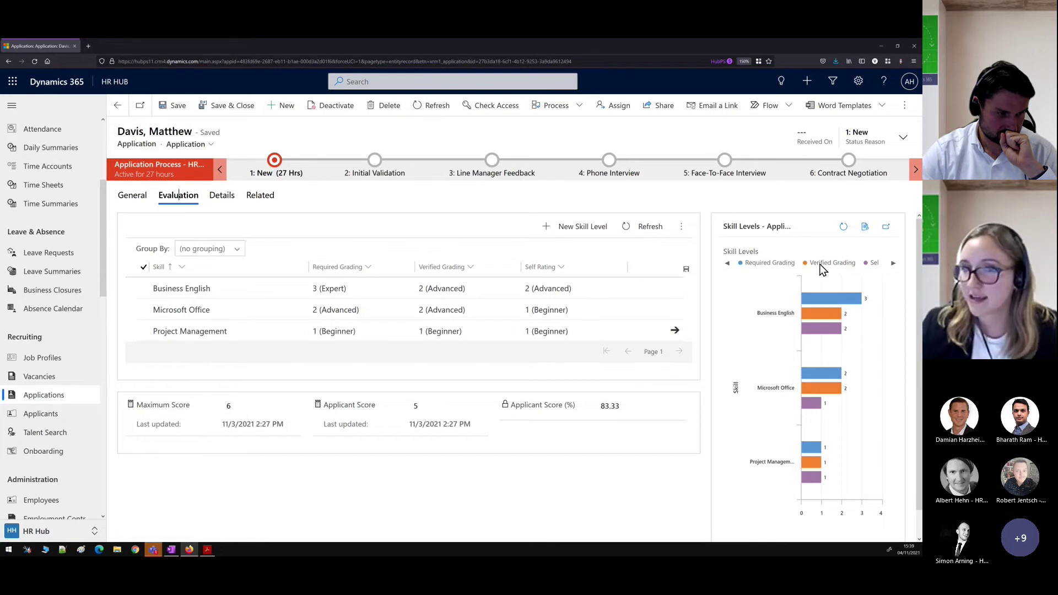
pyautogui.click(893, 263)
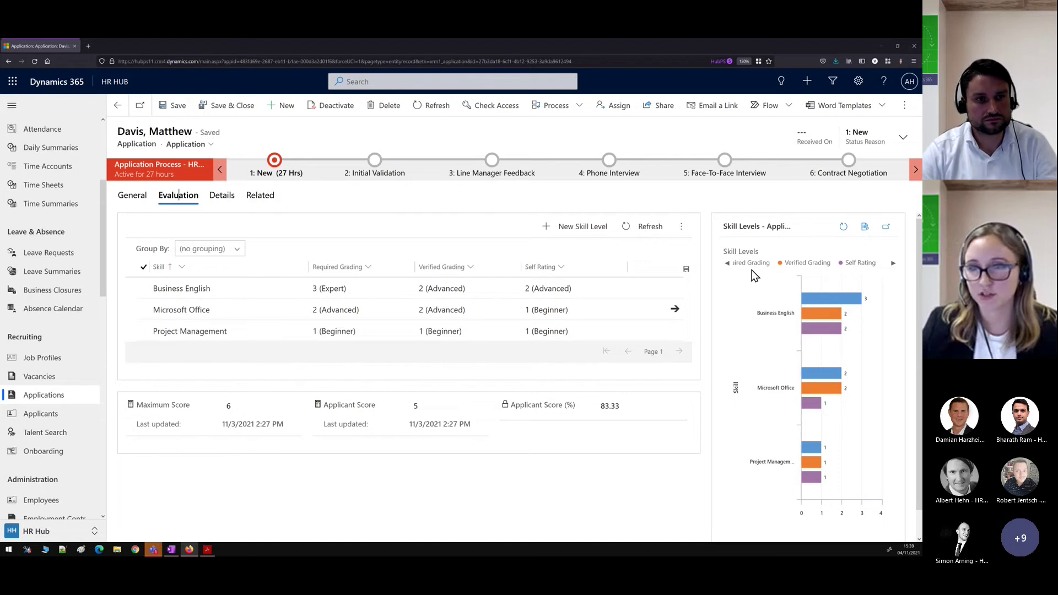
pyautogui.moveTo(824, 281)
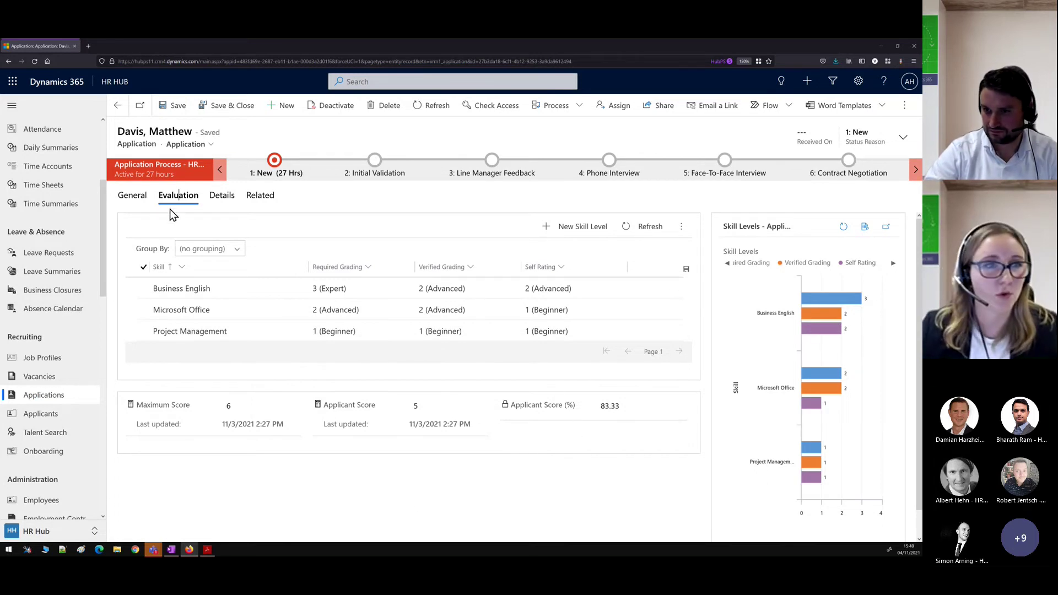
pyautogui.click(142, 201)
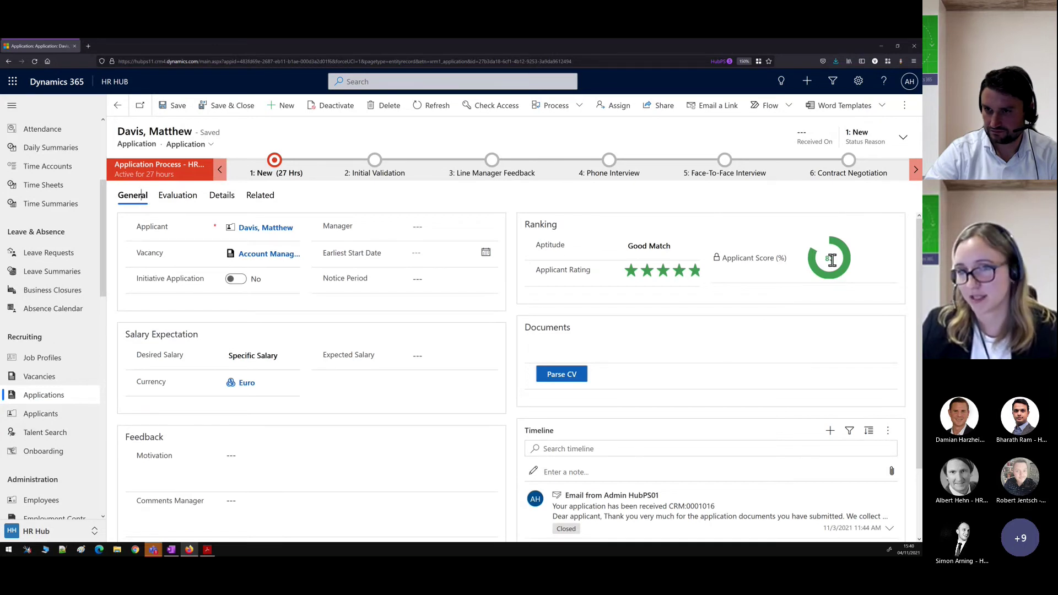
pyautogui.click(187, 197)
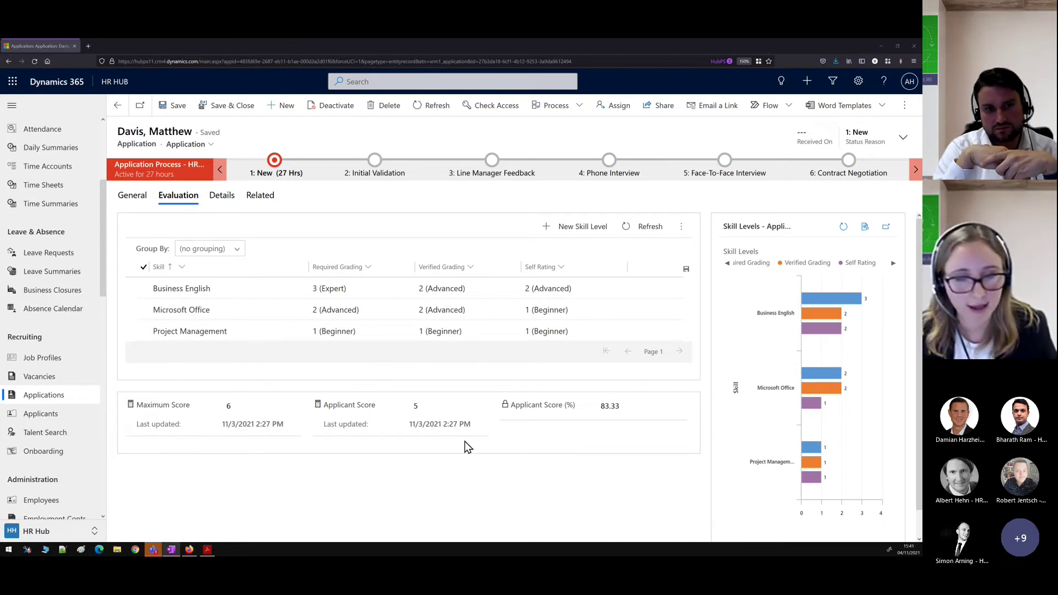
# Step: Switch to Adobe Reader and advance the presentation to the License Assignments slide
pyautogui.click(208, 549)
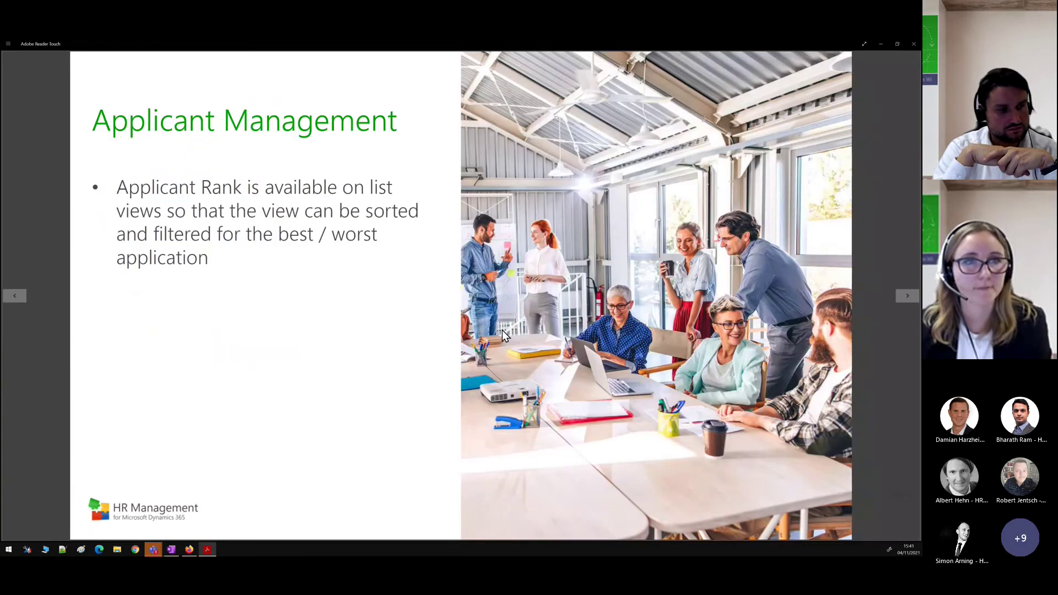
pyautogui.press('Right')
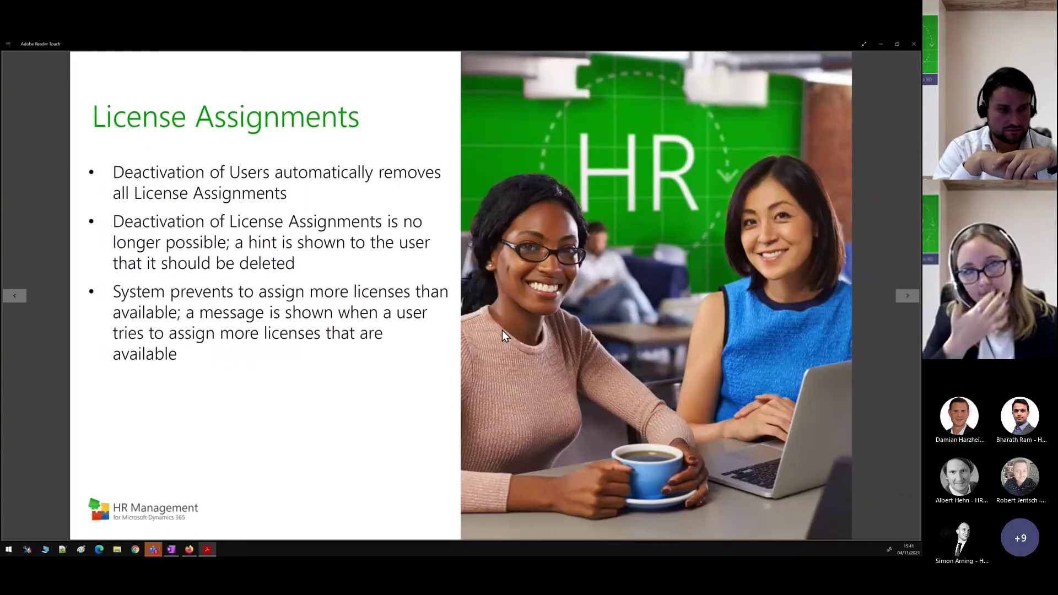
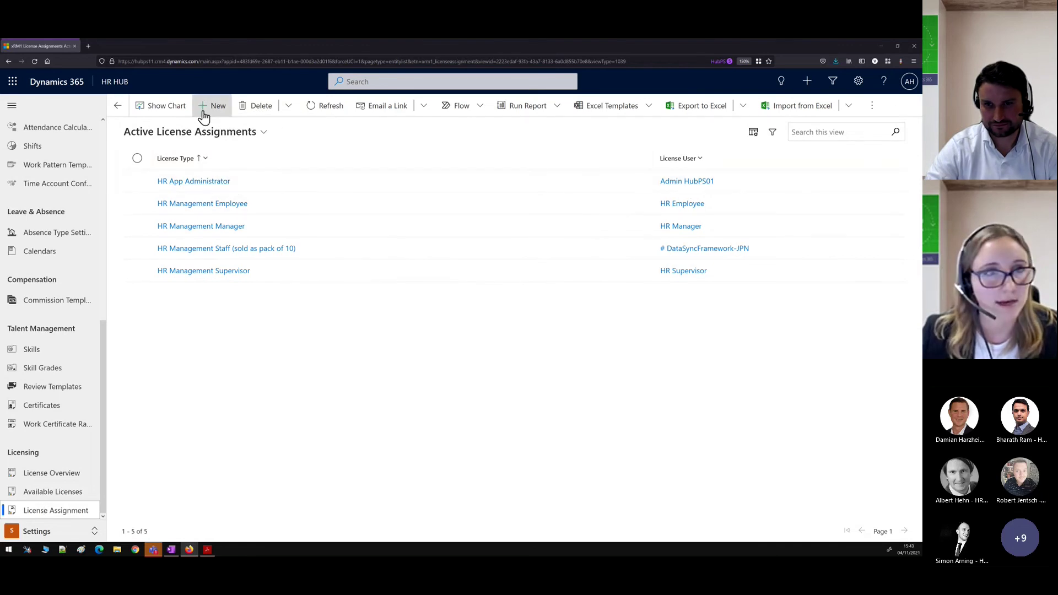
# Step: Start a new license assignment with license user # AIBuilder_StructuredML_Prod_CDS and license type HR App Administrator
pyautogui.click(205, 108)
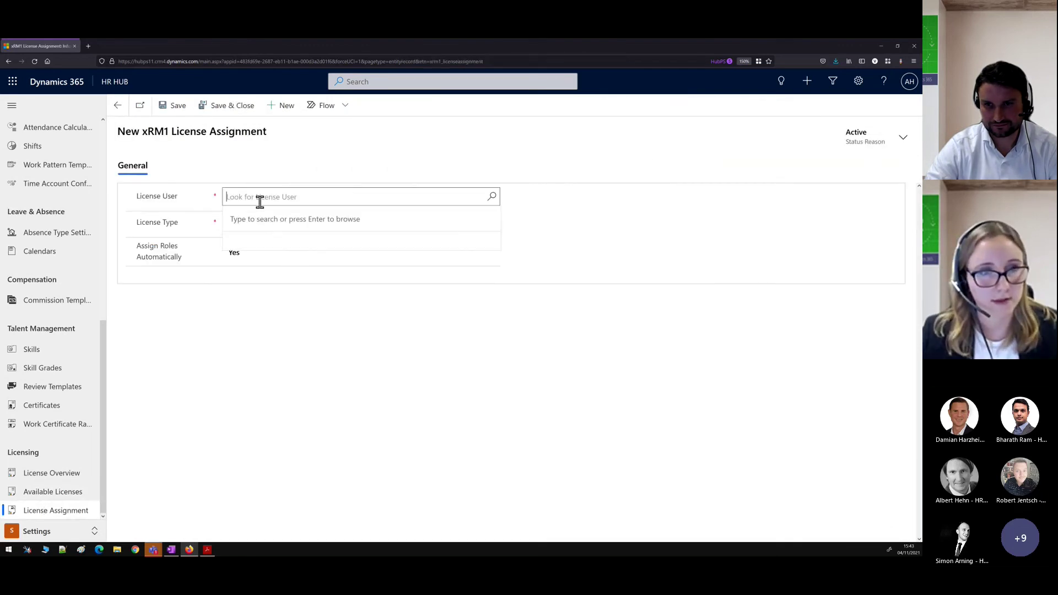
pyautogui.click(491, 201)
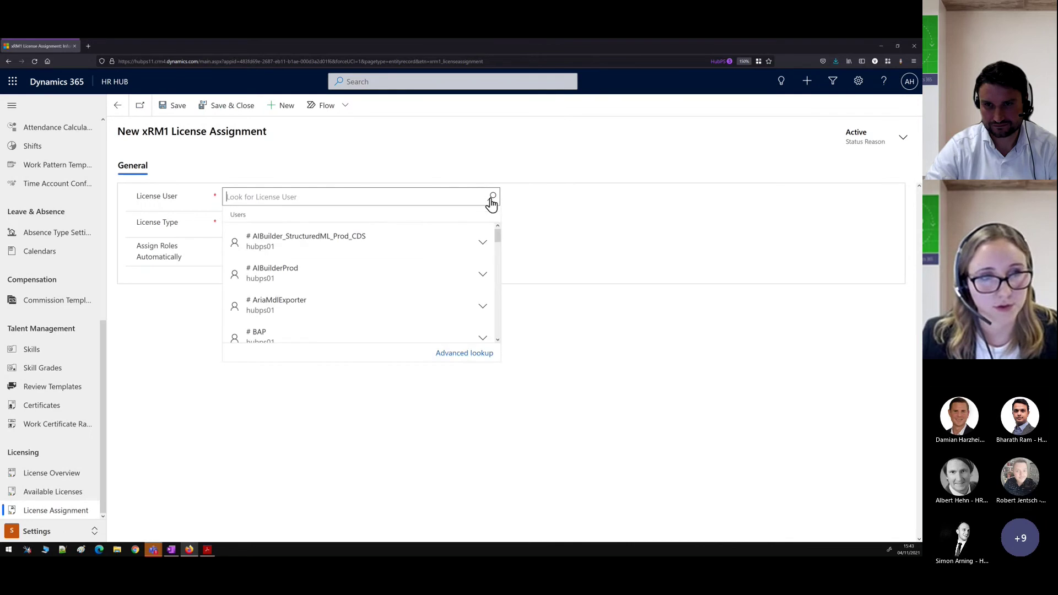
pyautogui.click(342, 243)
pyautogui.click(262, 221)
pyautogui.write('hr')
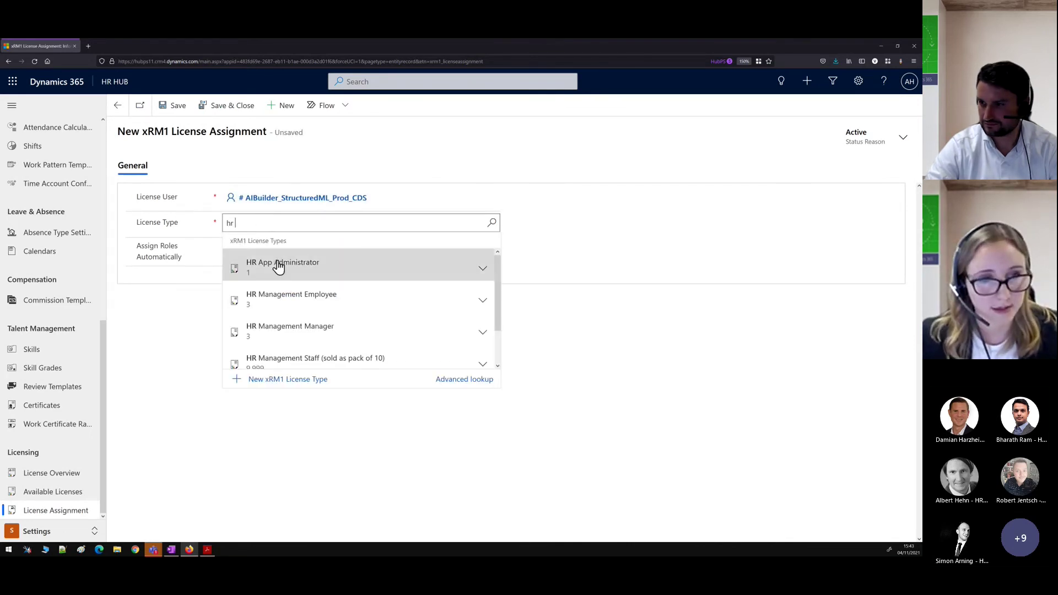
pyautogui.click(278, 266)
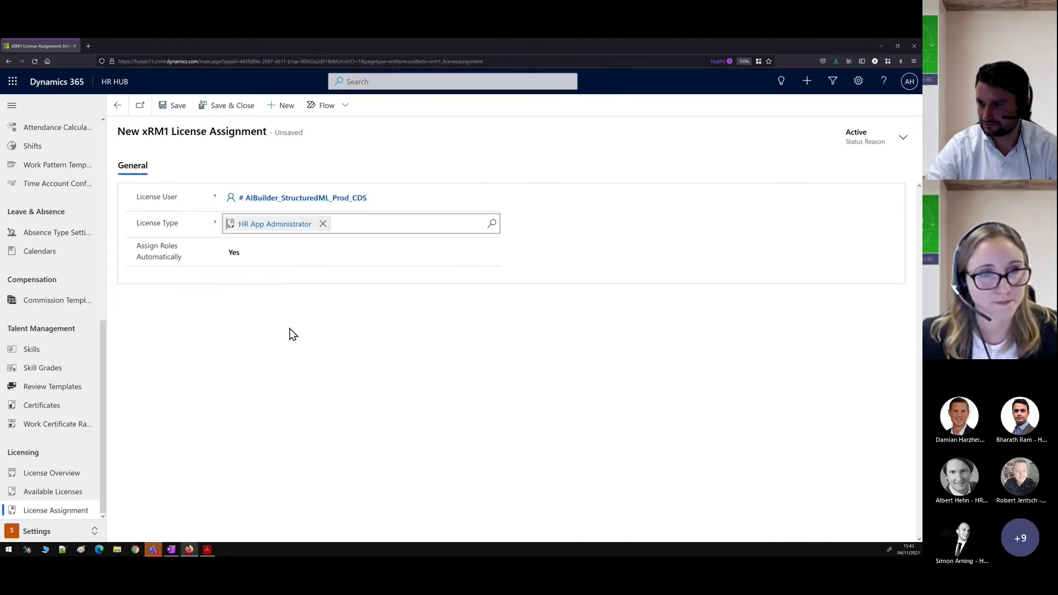
# Step: Try to save the HR App Administrator license assignment, read the full message, and return to the license assignments list without keeping the record
pyautogui.click(174, 105)
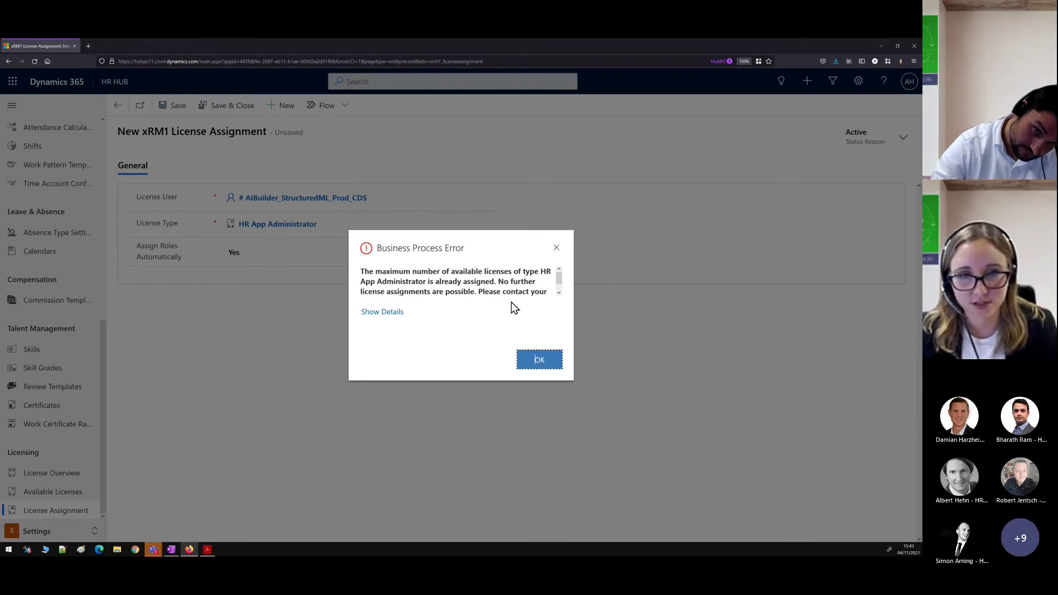
pyautogui.click(559, 293)
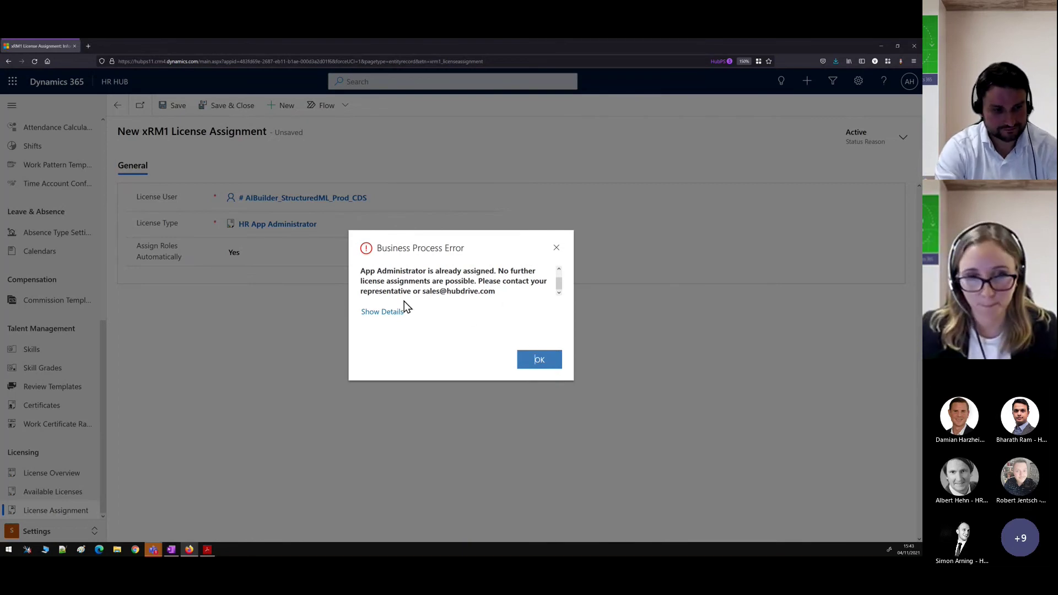
pyautogui.click(553, 361)
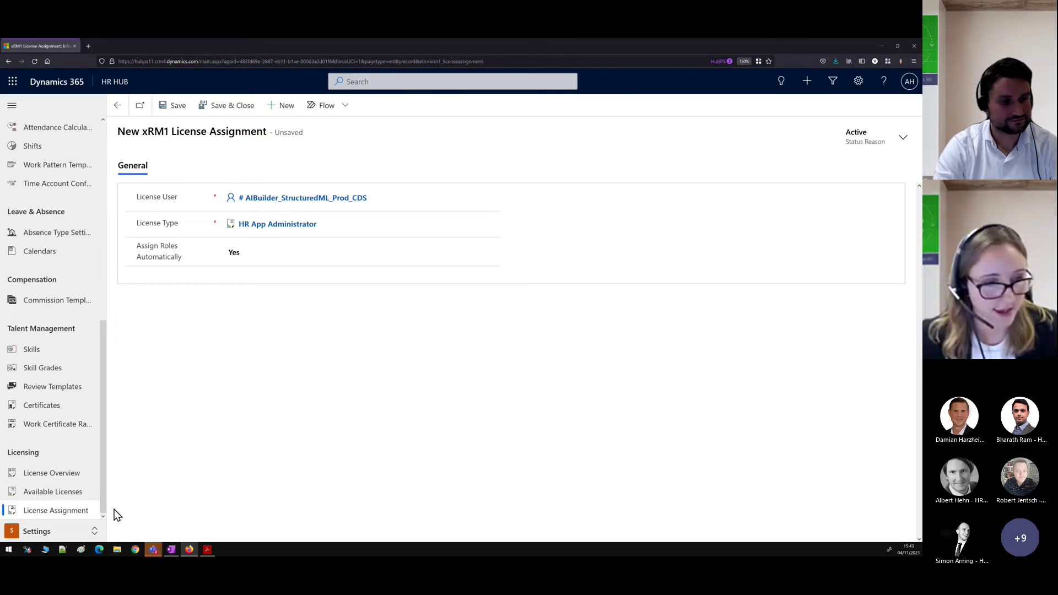
pyautogui.click(72, 509)
pyautogui.click(539, 361)
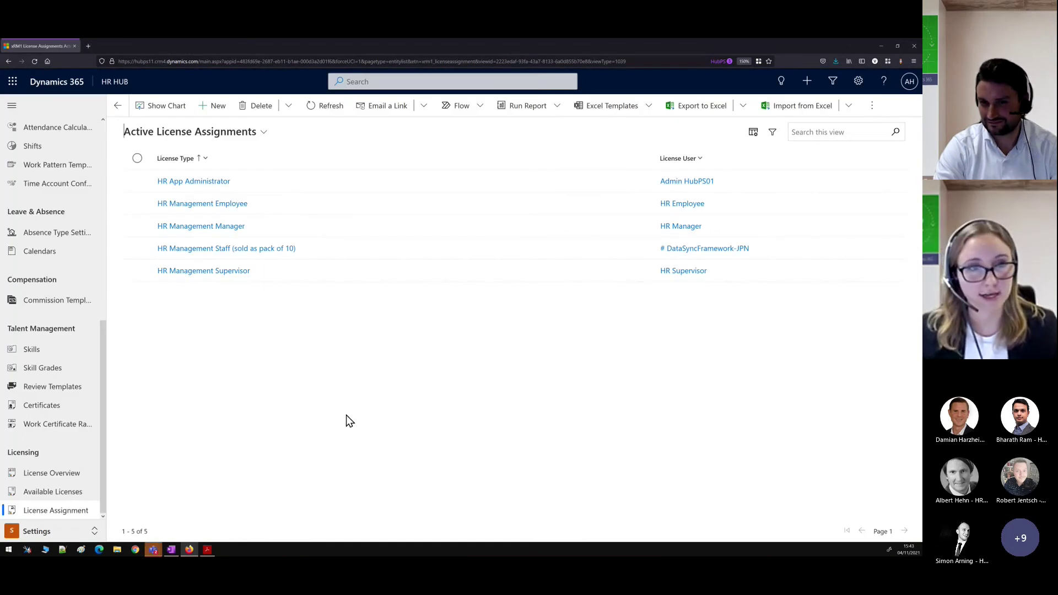
# Step: Try to deactivate the HR Management Supervisor license assignment, then clear its selection
pyautogui.click(137, 227)
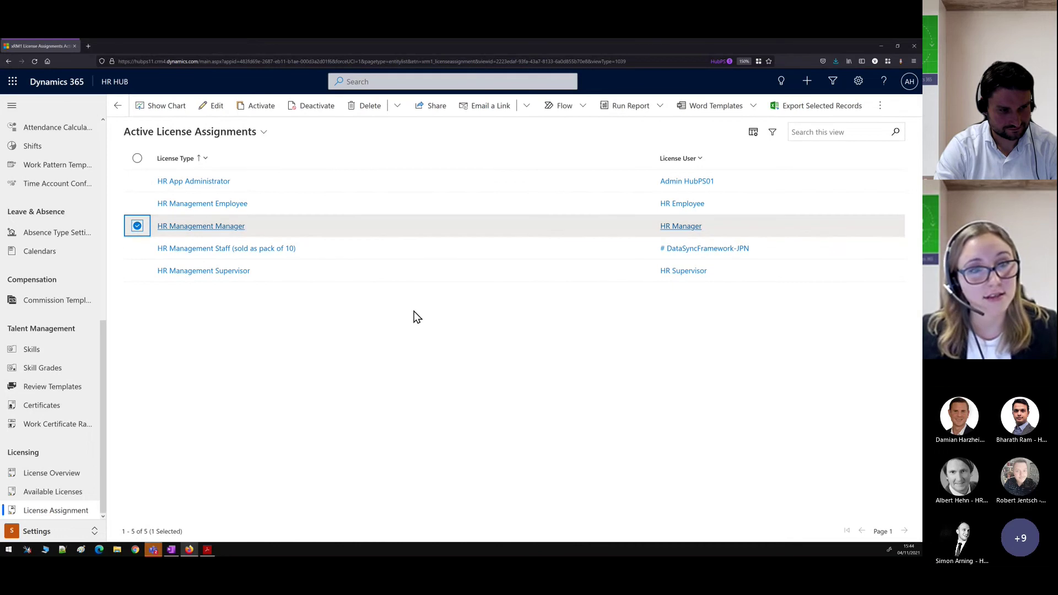
pyautogui.click(138, 272)
pyautogui.click(138, 227)
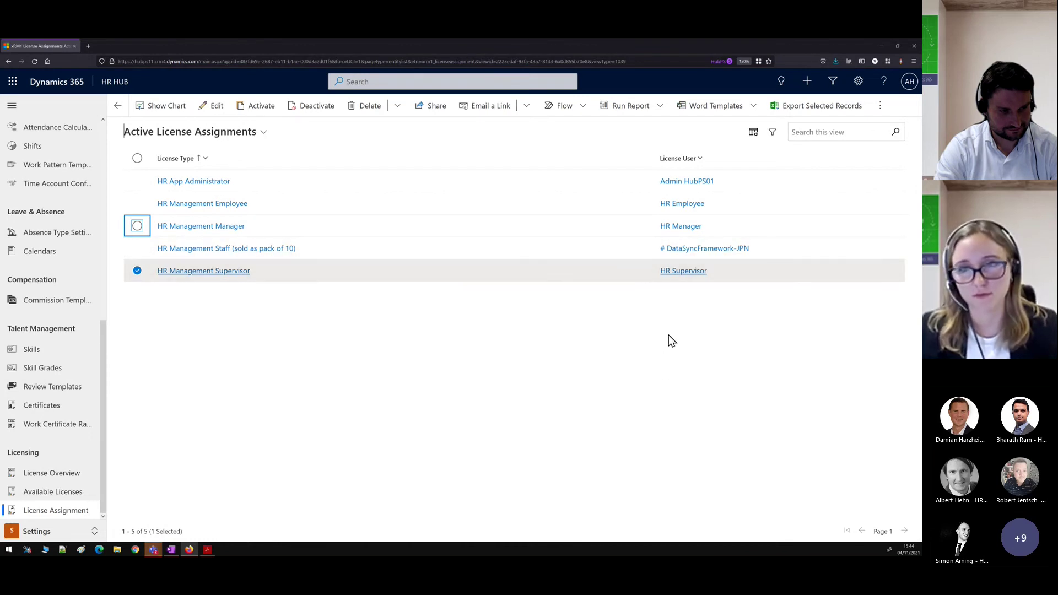
pyautogui.click(317, 109)
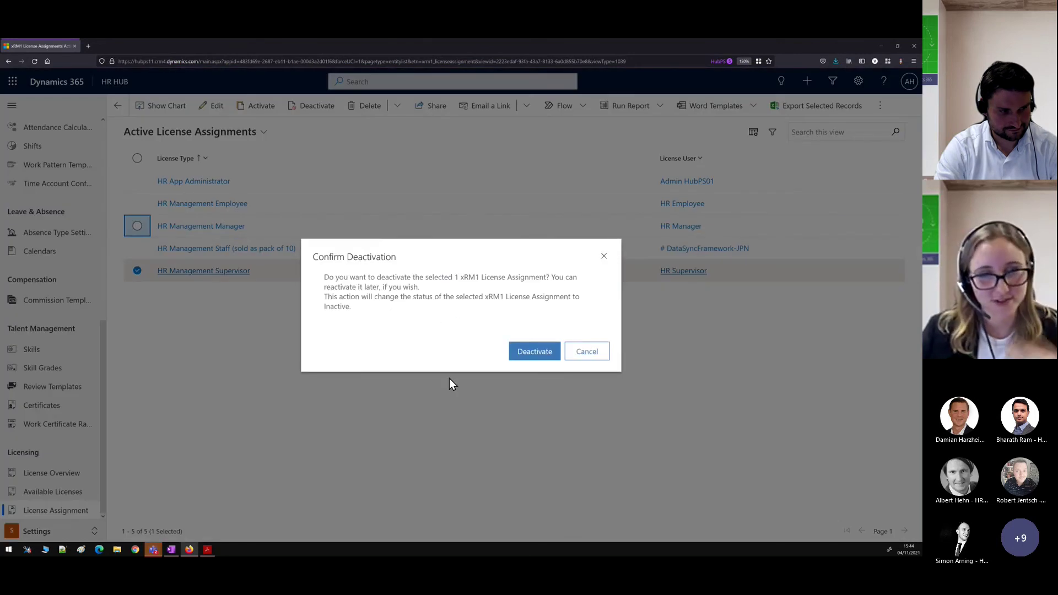
pyautogui.click(534, 352)
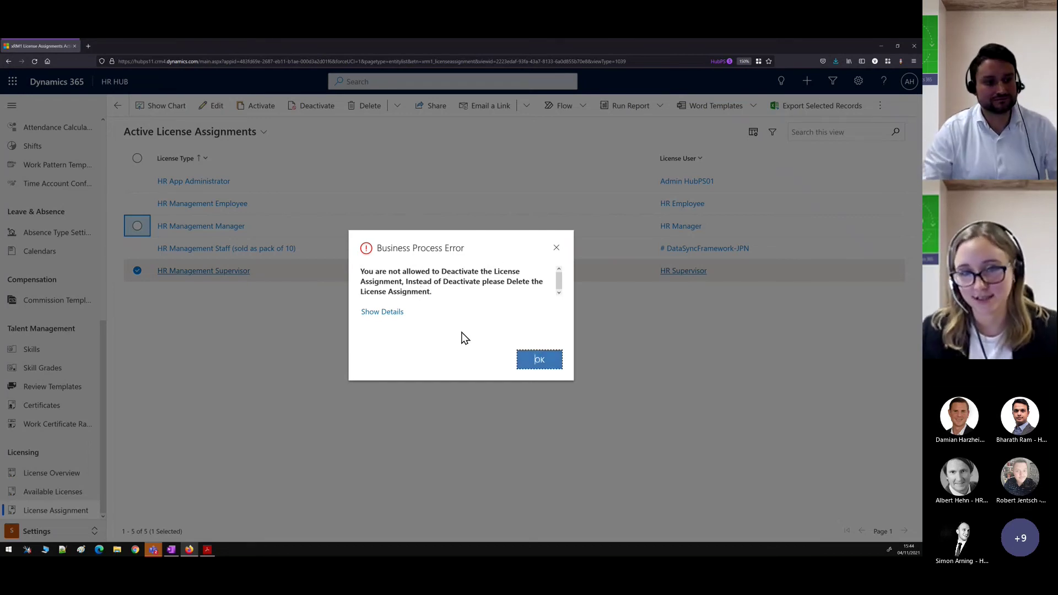
pyautogui.click(546, 360)
pyautogui.click(137, 270)
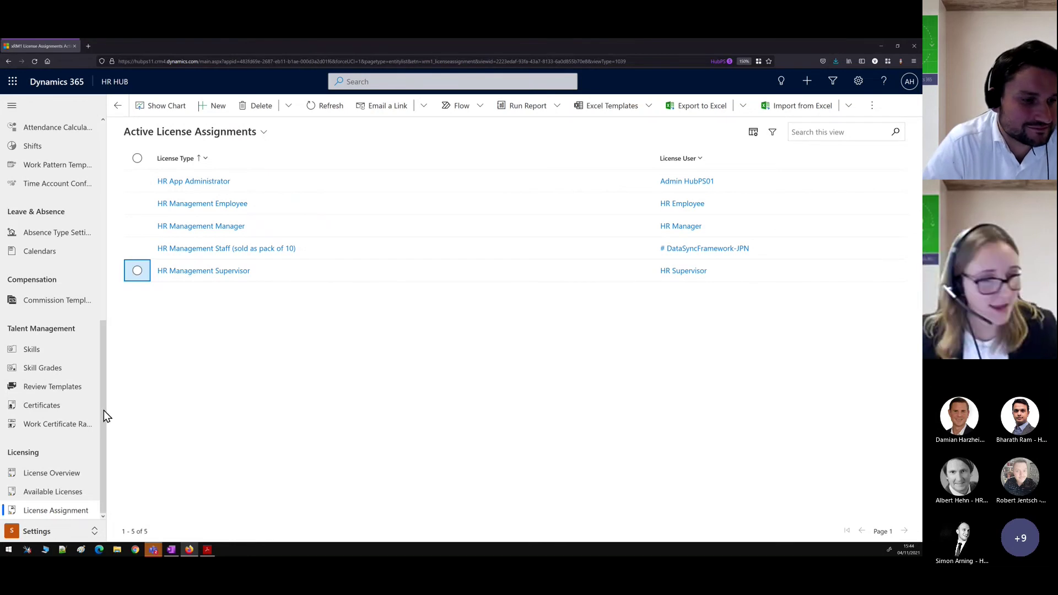
# Step: Open the License Overview and examine the license assignments chart and available licenses on the License Usage Dashboard
pyautogui.scroll(6, 69, 433)
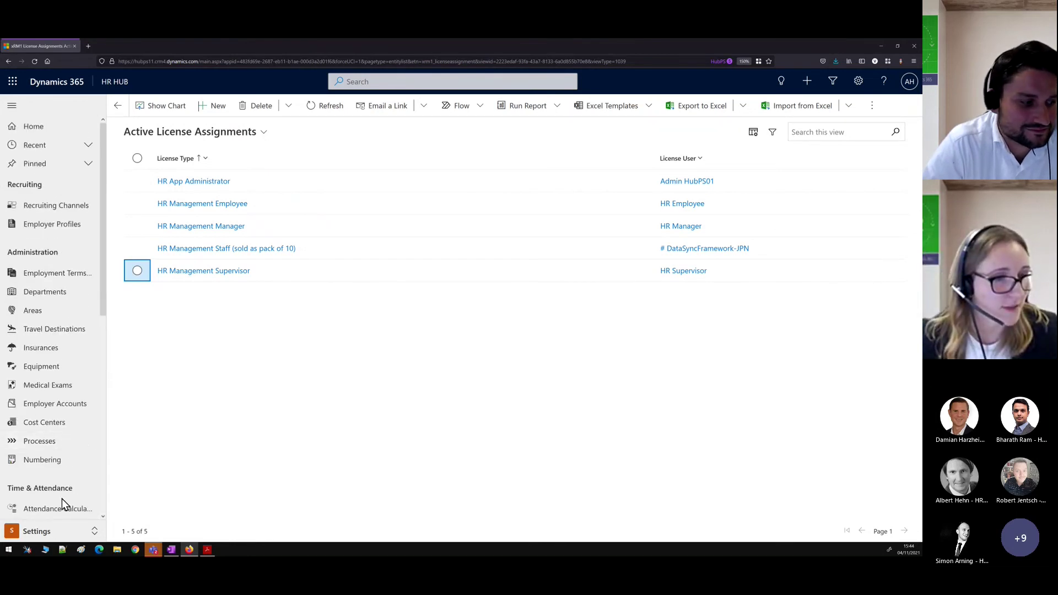
pyautogui.scroll(-6, 69, 453)
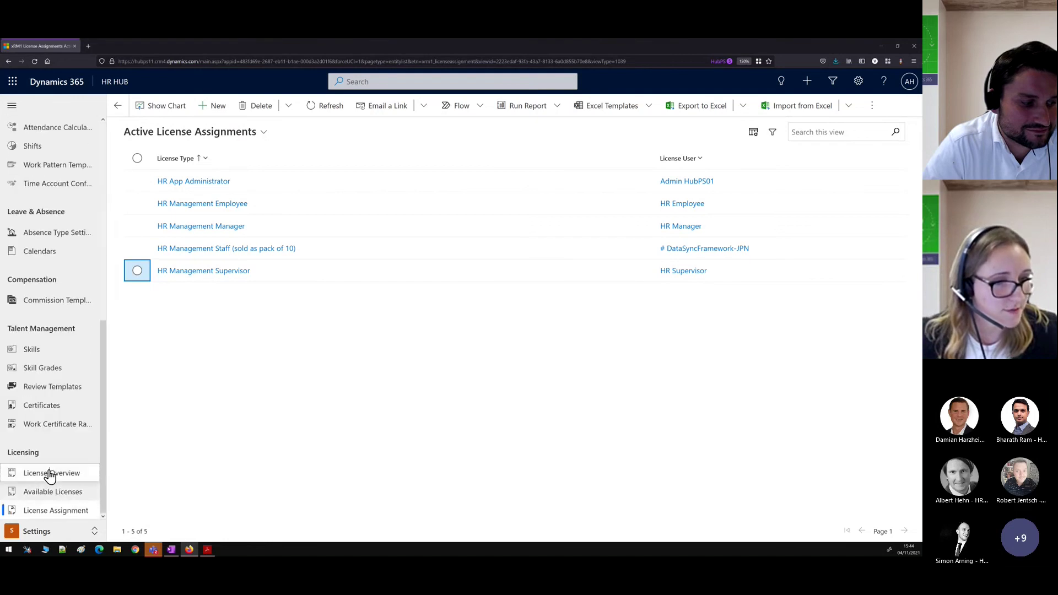
pyautogui.click(50, 474)
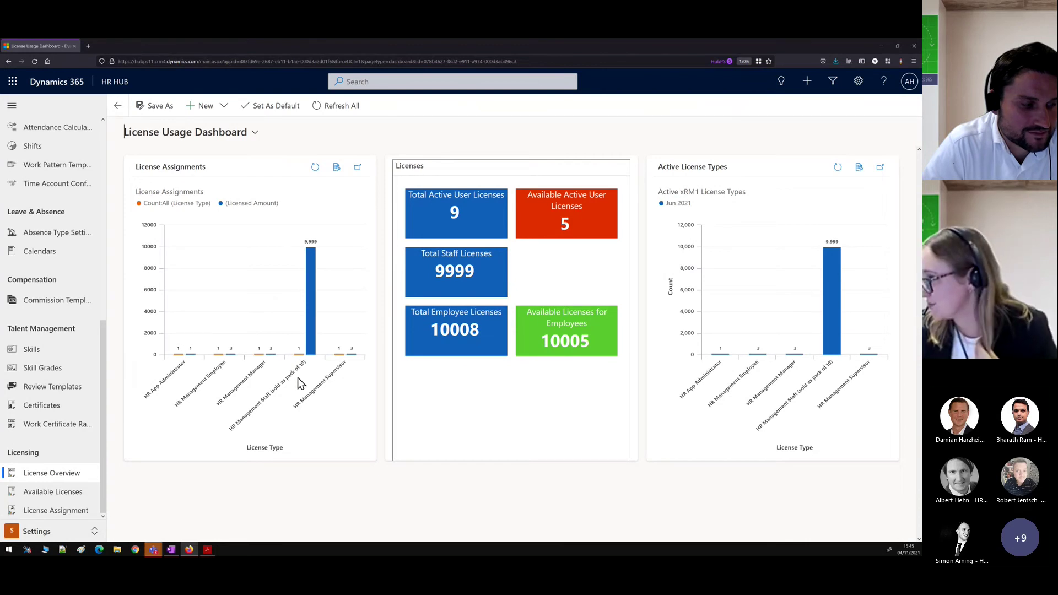
pyautogui.moveTo(312, 265)
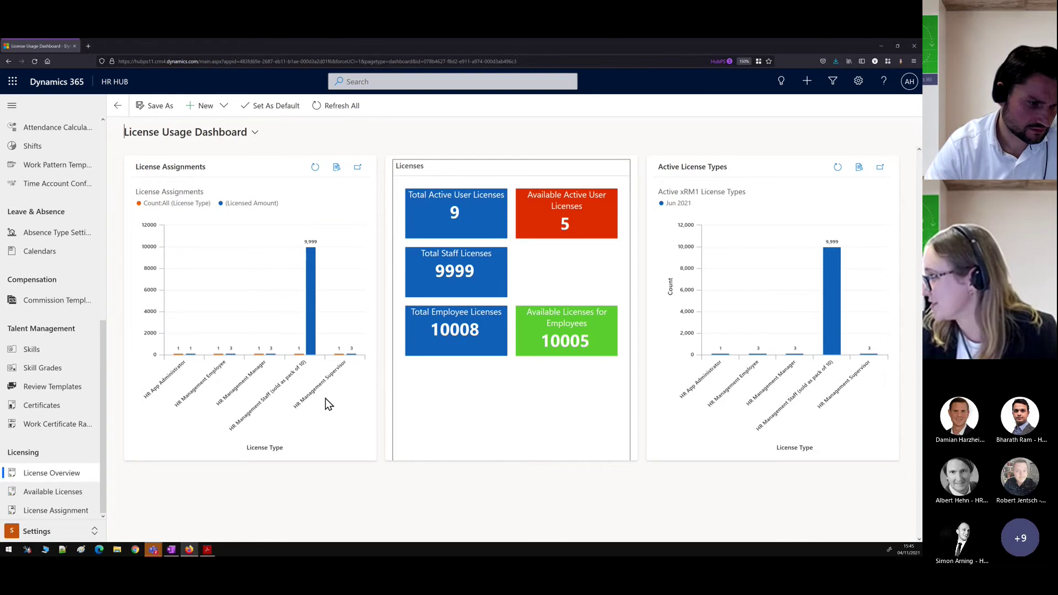
pyautogui.moveTo(235, 353)
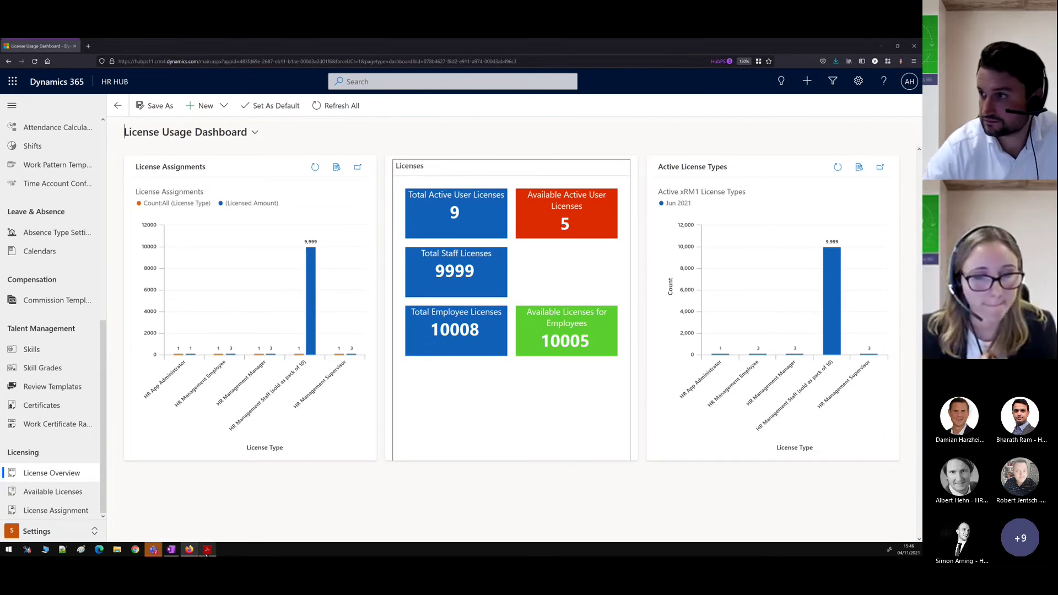
# Step: Switch to Adobe Reader and advance the presentation to the UI Improvements slide
pyautogui.moveTo(206, 554)
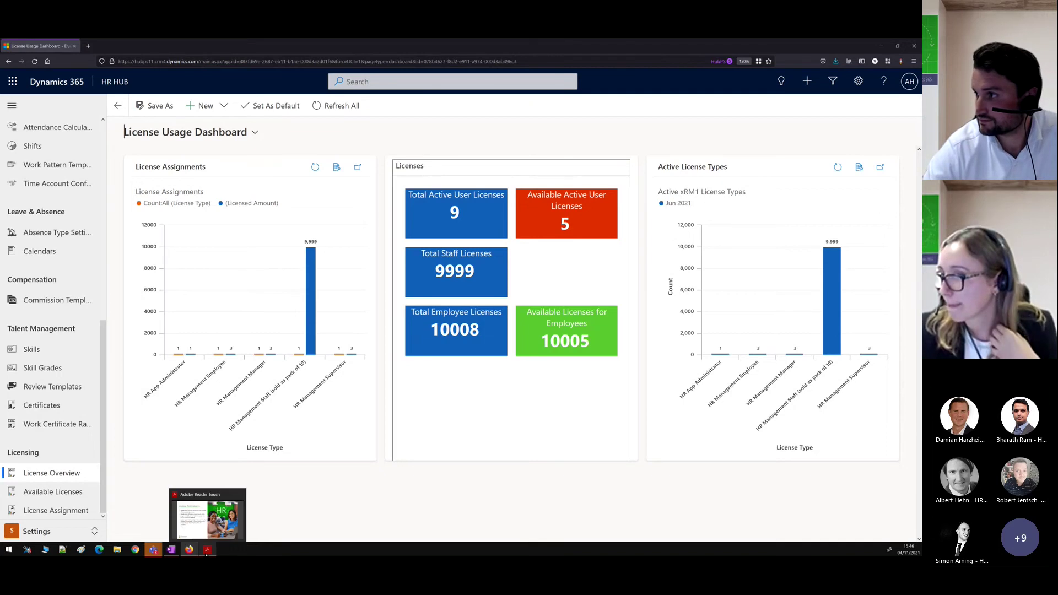
pyautogui.click(206, 554)
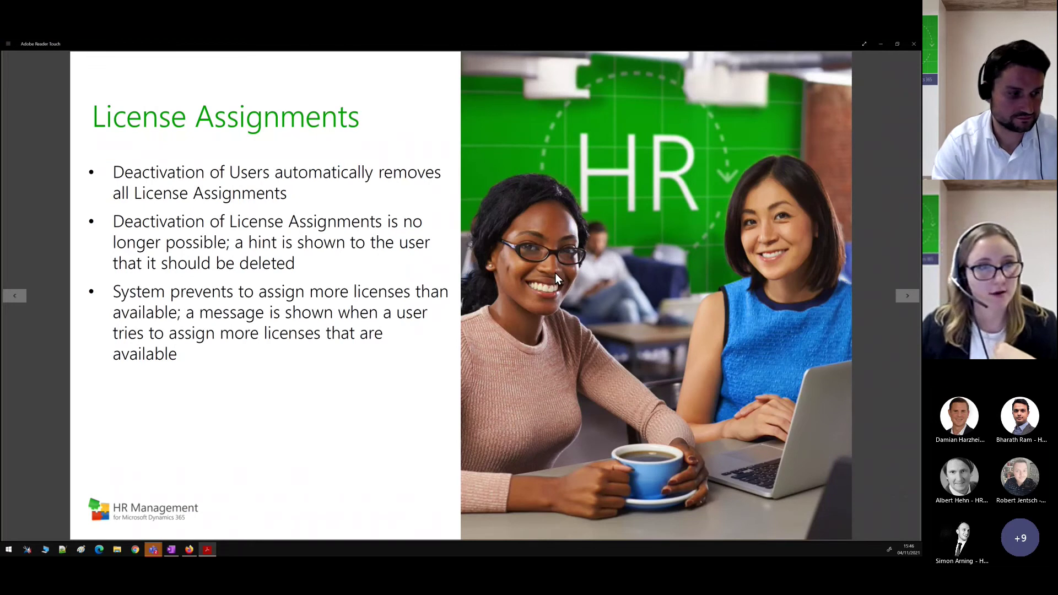
pyautogui.press('Right')
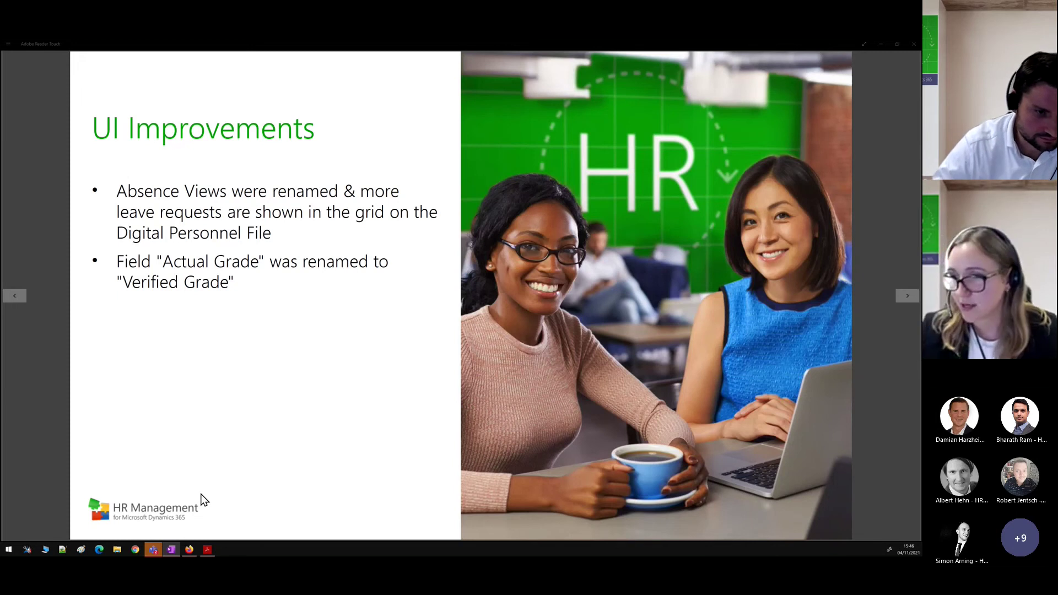
# Step: Switch back to HR HUB in the browser, change to the HR Hub area, and open the second active employee's Digital Personnel File
pyautogui.moveTo(190, 551)
pyautogui.click(190, 530)
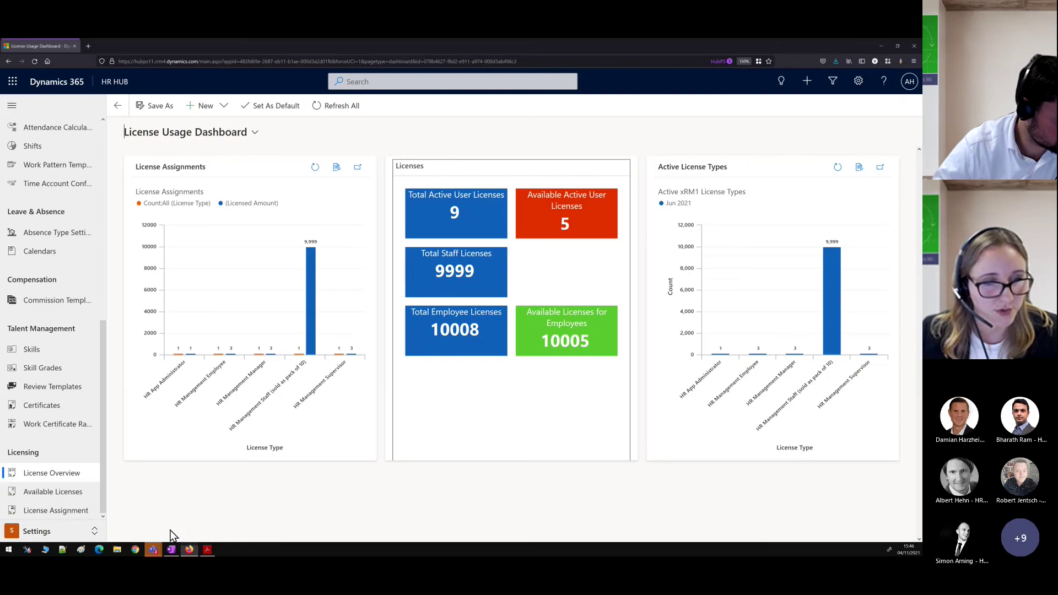
pyautogui.click(73, 532)
pyautogui.click(70, 493)
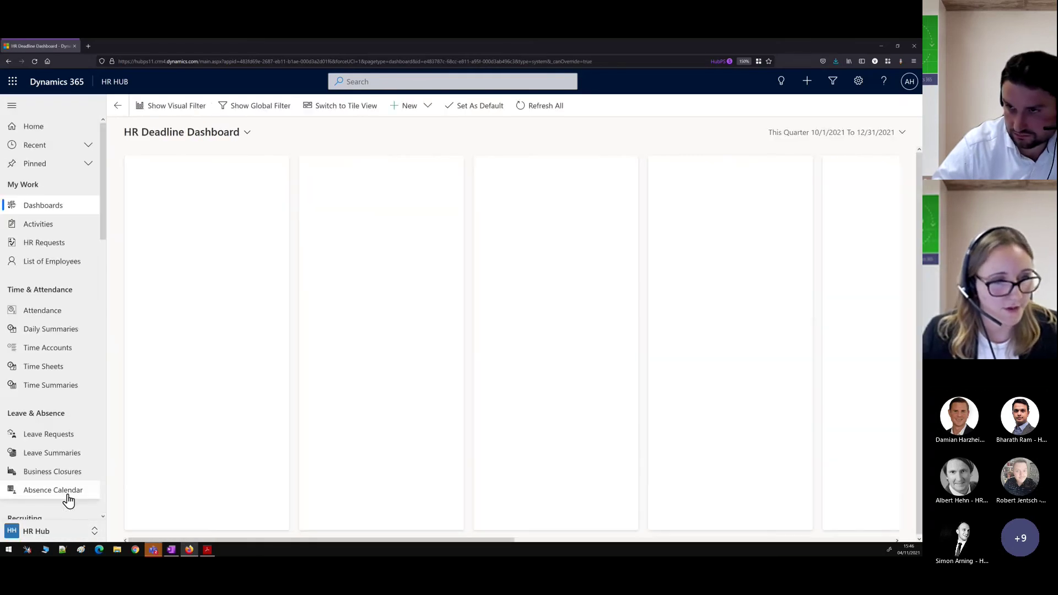
pyautogui.scroll(-4, 71, 441)
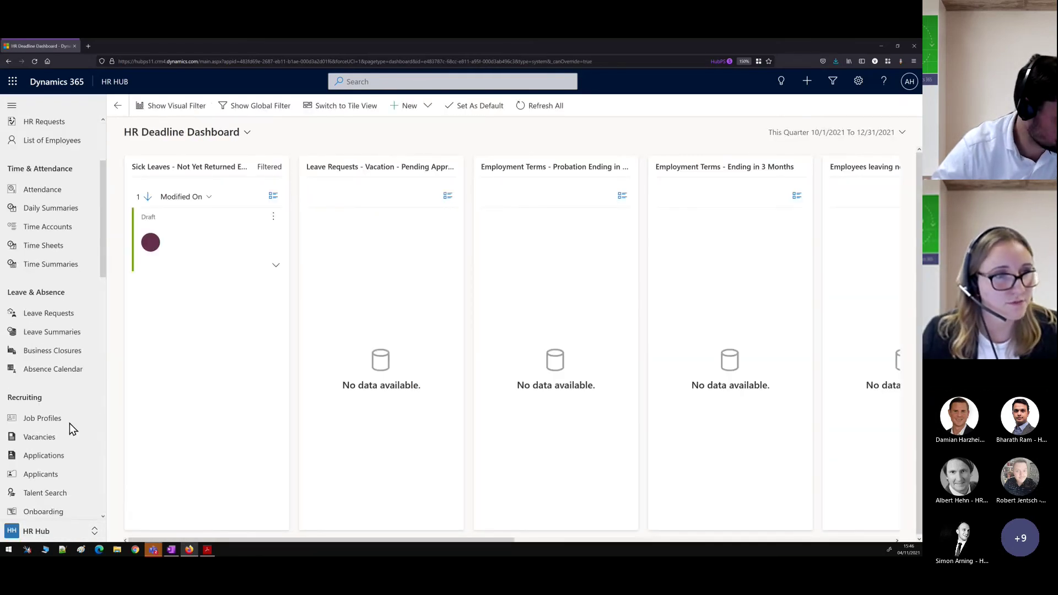
pyautogui.click(56, 439)
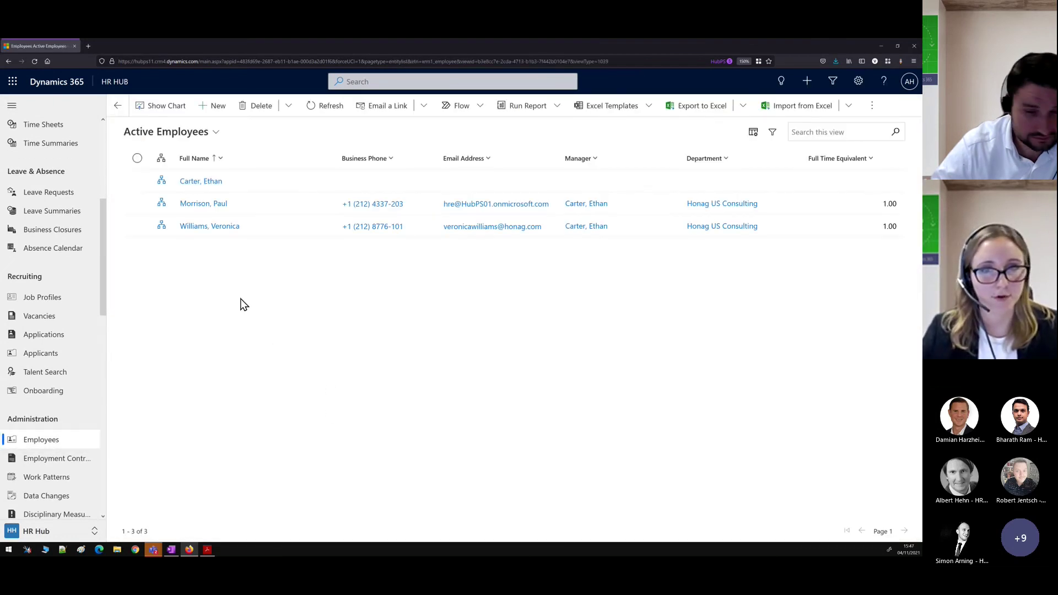
pyautogui.doubleClick(266, 204)
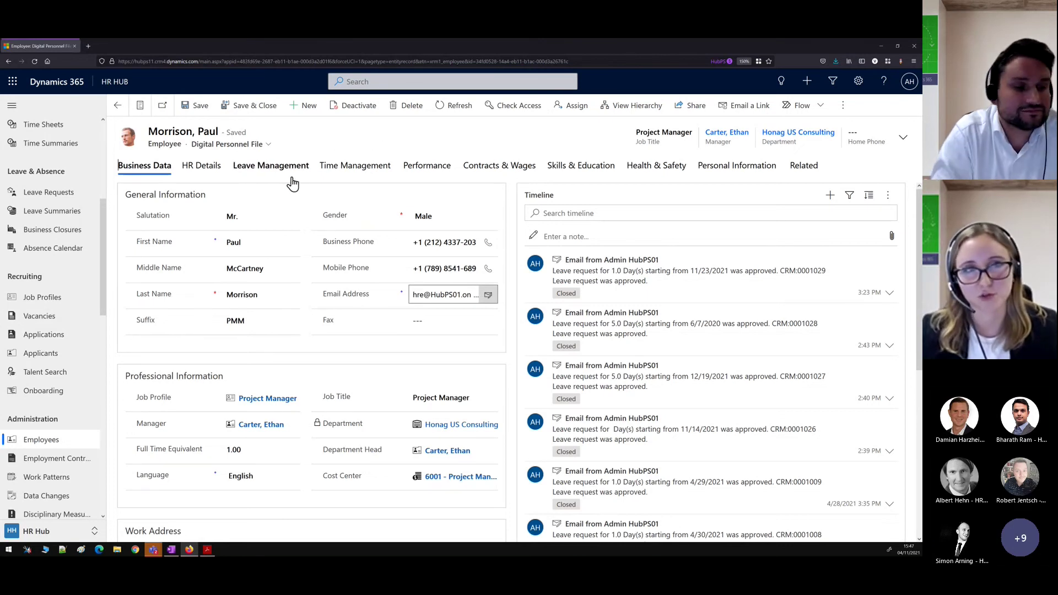
# Step: Open the employee's Leave Management section and examine the leave requests and leave summaries grids
pyautogui.click(275, 168)
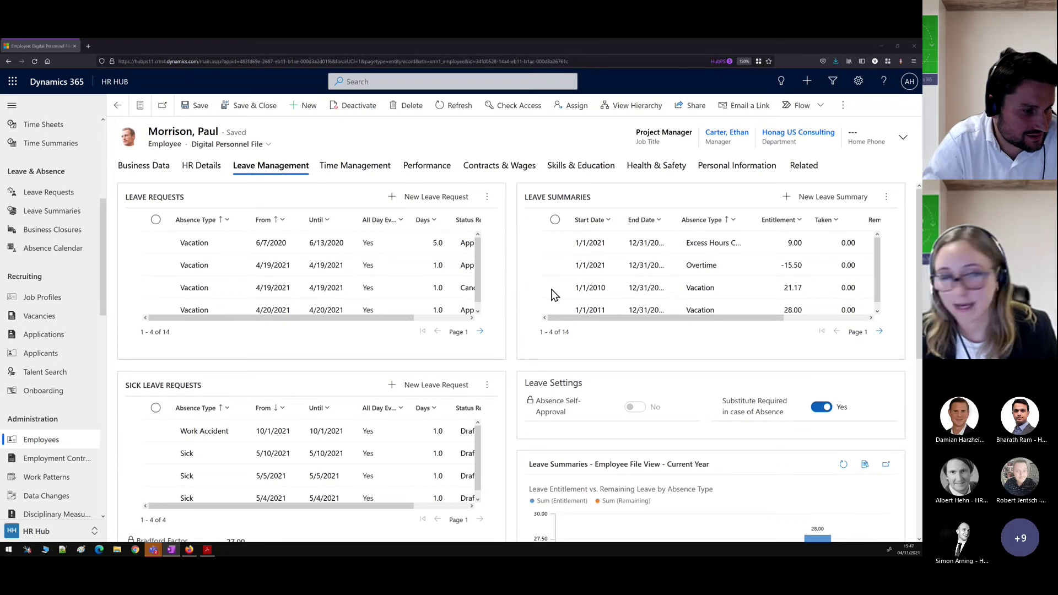
pyautogui.scroll(-2, 59, 413)
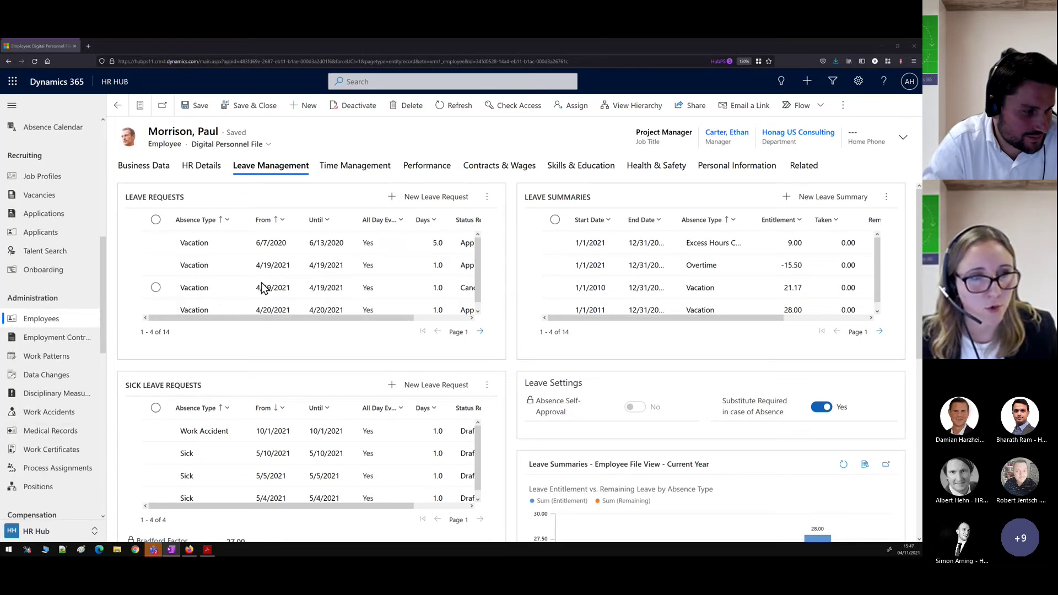
pyautogui.scroll(1, 71, 337)
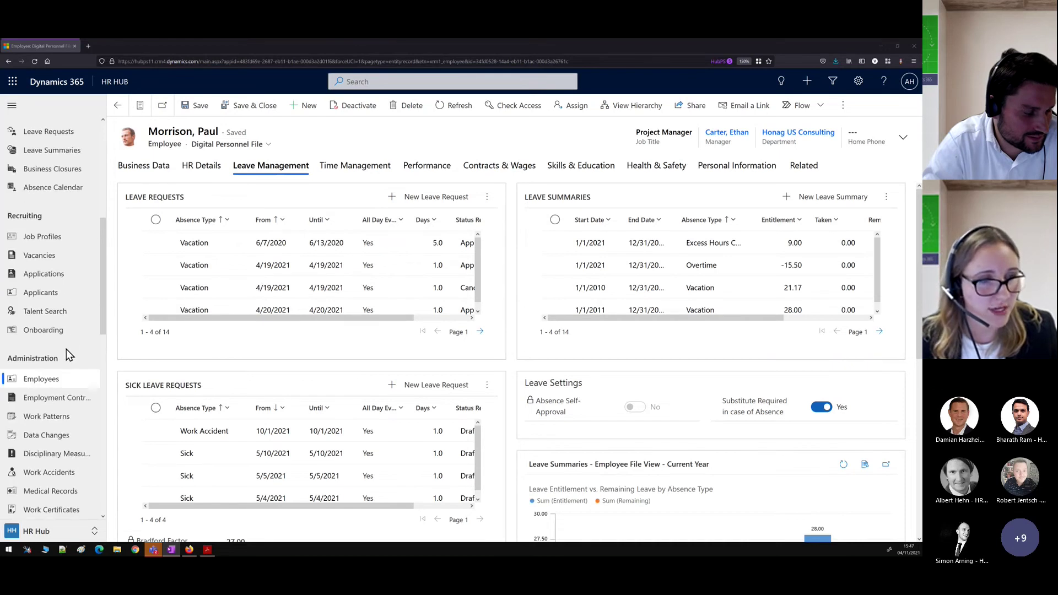
# Step: Open the Leave Requests list and examine the renamed absence views available for it
pyautogui.scroll(-6, 67, 350)
pyautogui.scroll(6, 70, 353)
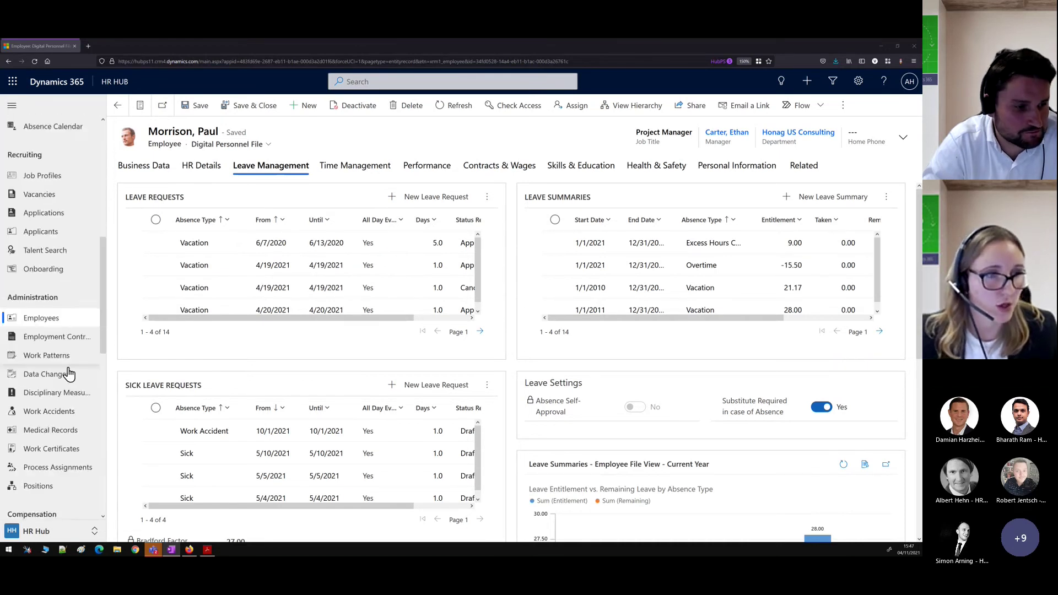
pyautogui.click(73, 319)
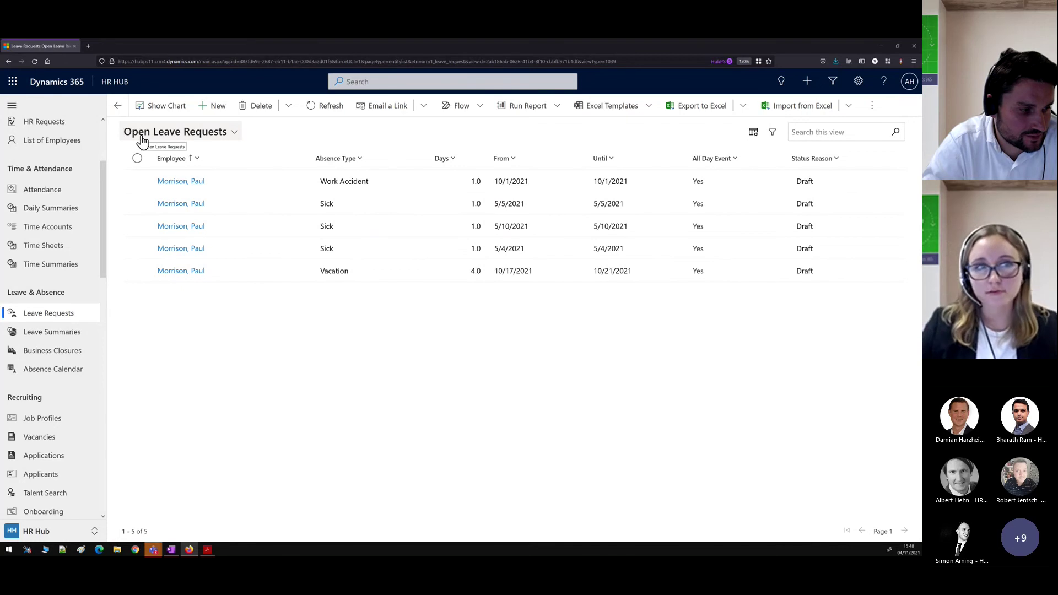
pyautogui.click(231, 134)
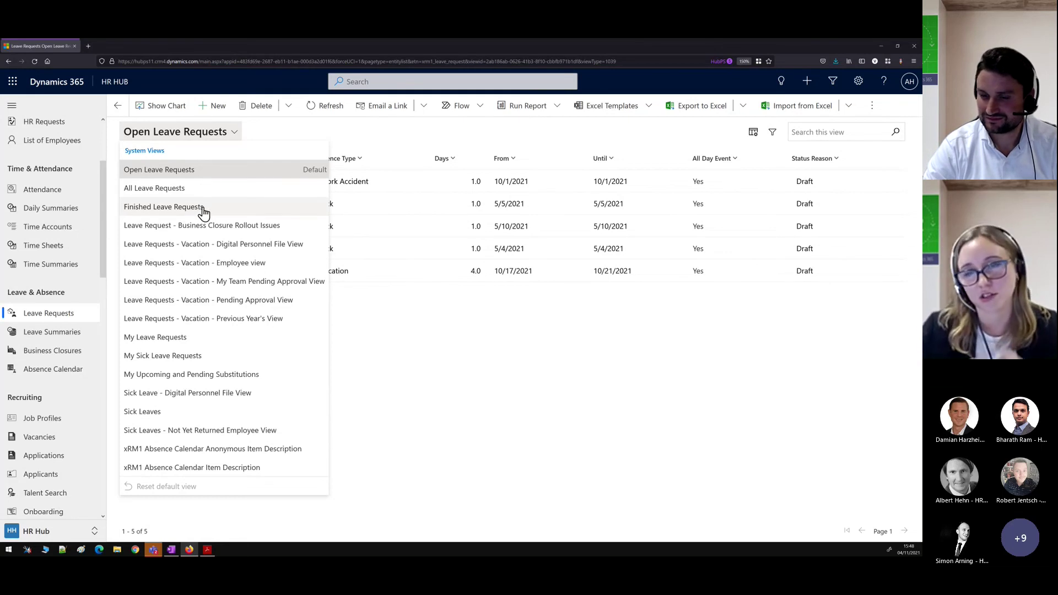
pyautogui.click(791, 416)
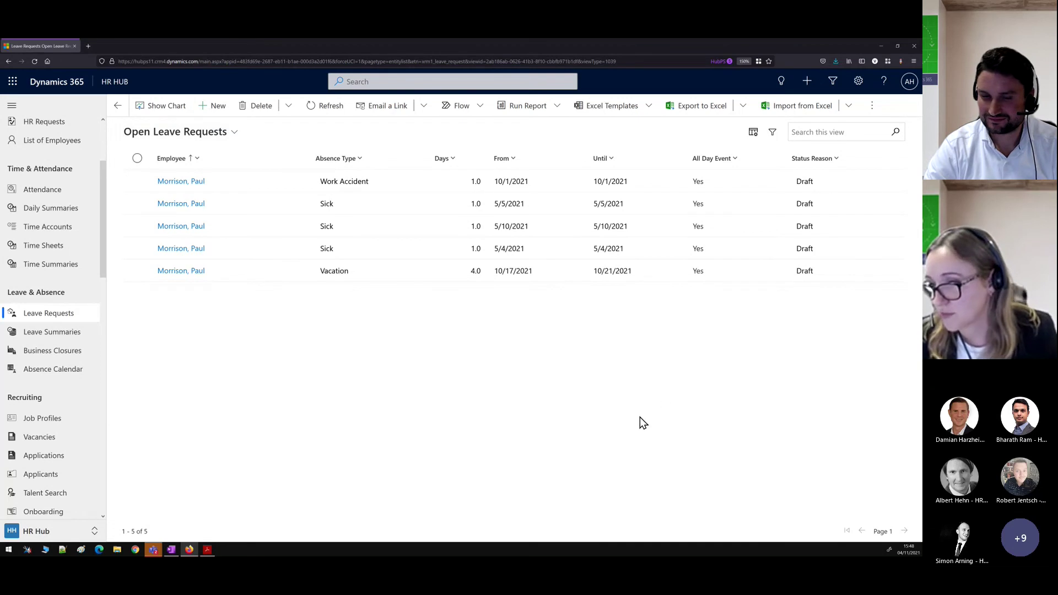
# Step: Switch to Adobe Reader and advance the presentation to the Miscellaneous slide
pyautogui.click(207, 550)
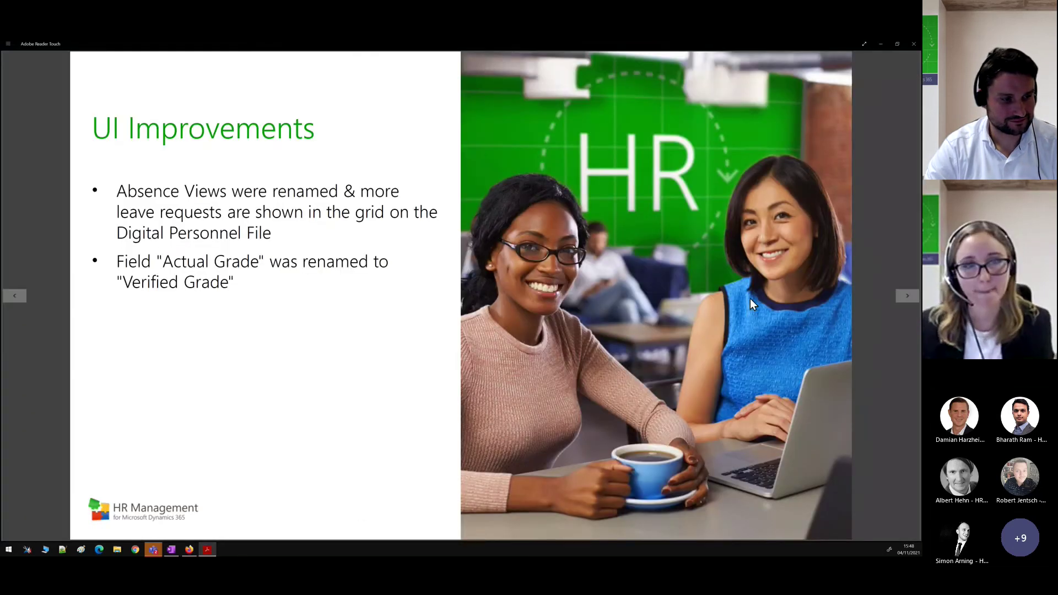
pyautogui.press('Right')
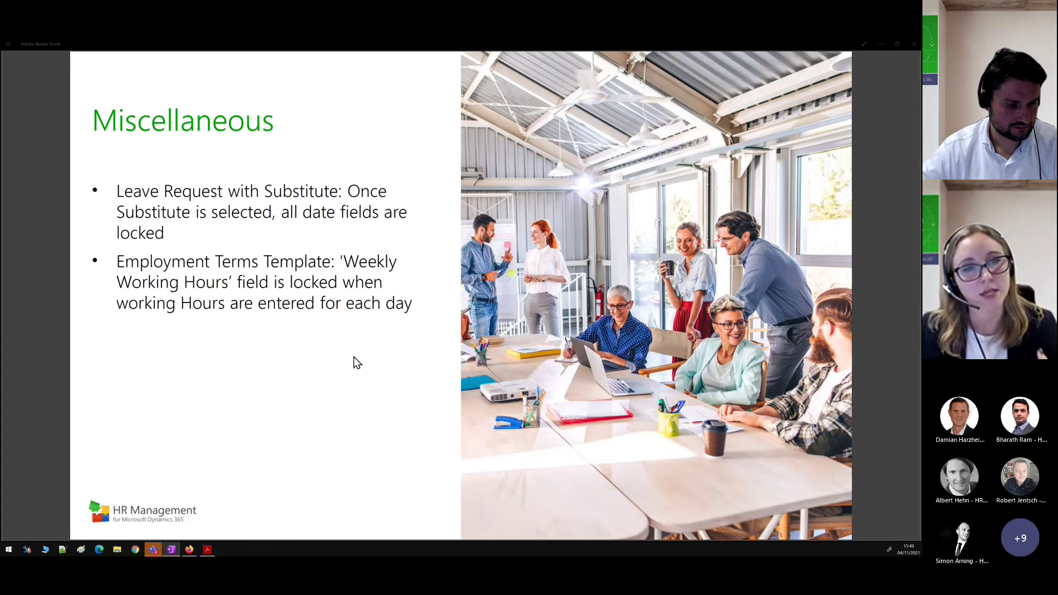
# Step: Switch back to HR HUB in the browser, change to the Settings area, and open the Employment Terms Templates list
pyautogui.click(190, 550)
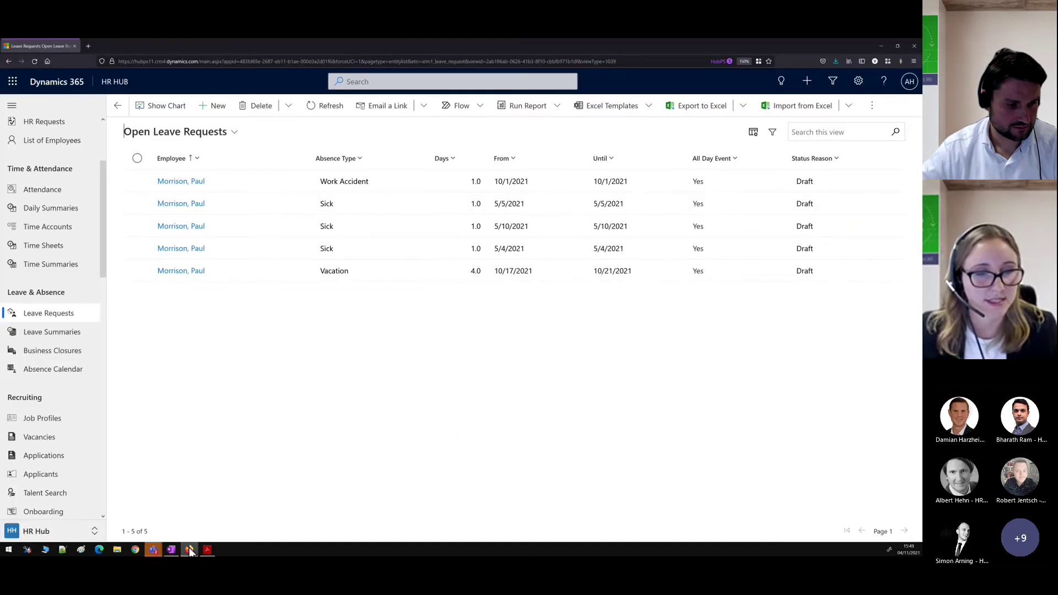
pyautogui.click(33, 531)
pyautogui.click(36, 512)
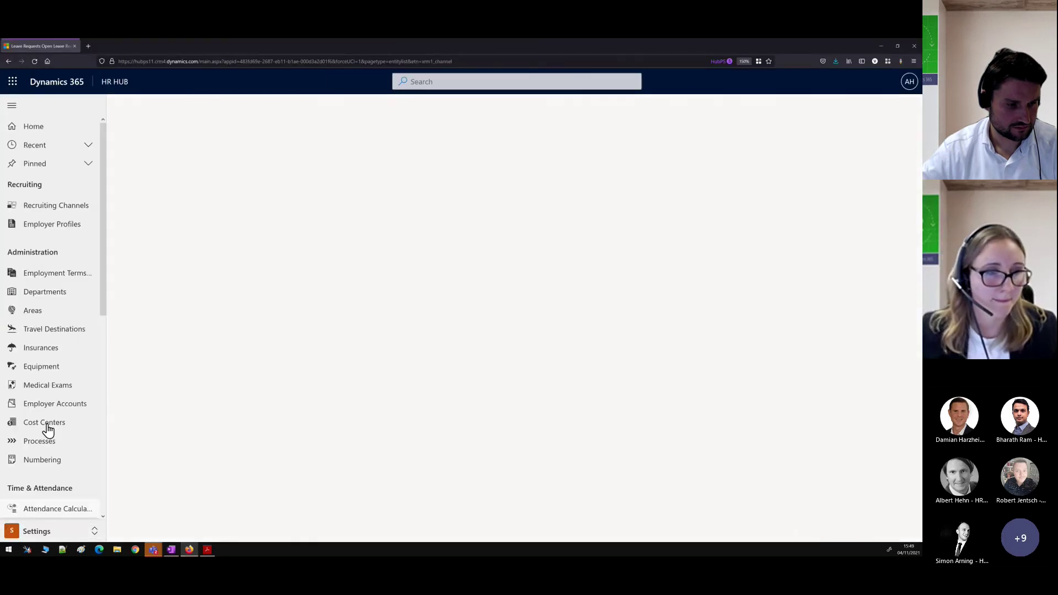
pyautogui.click(67, 278)
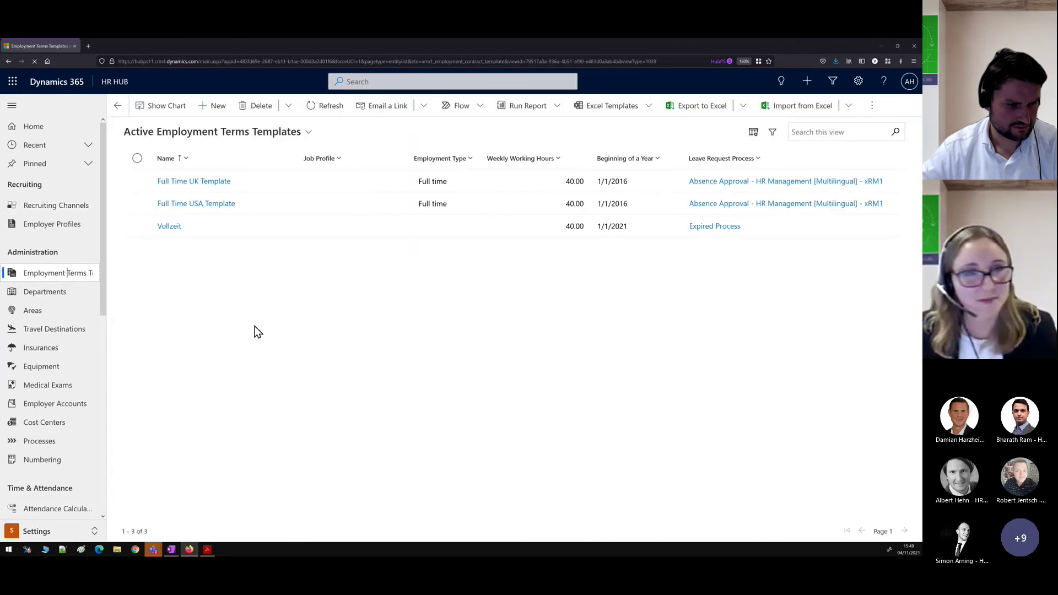
# Step: Create a new employment terms template and name it "40 hours"
pyautogui.click(214, 107)
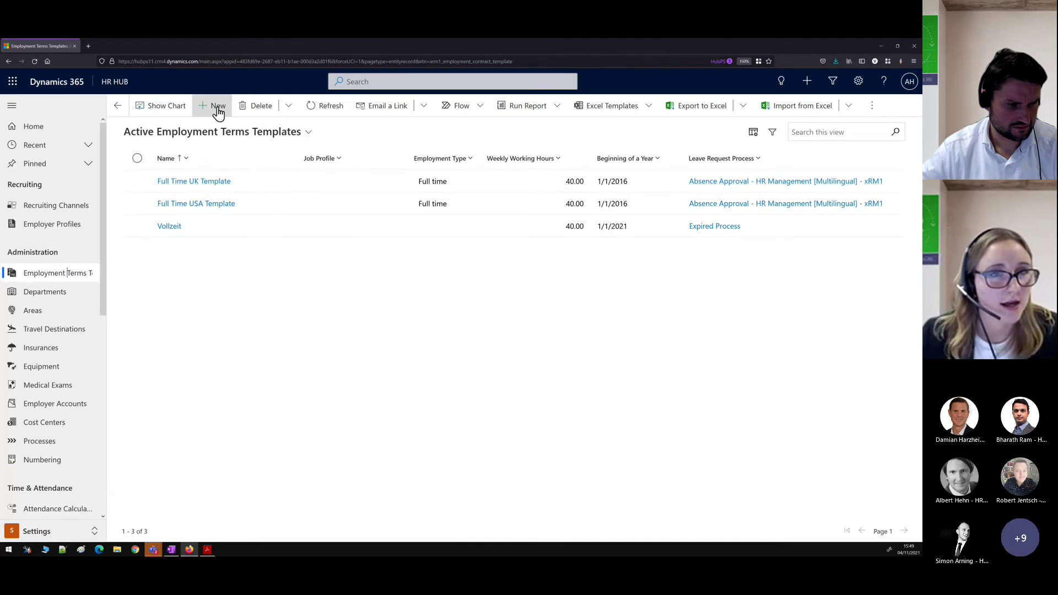
pyautogui.click(203, 210)
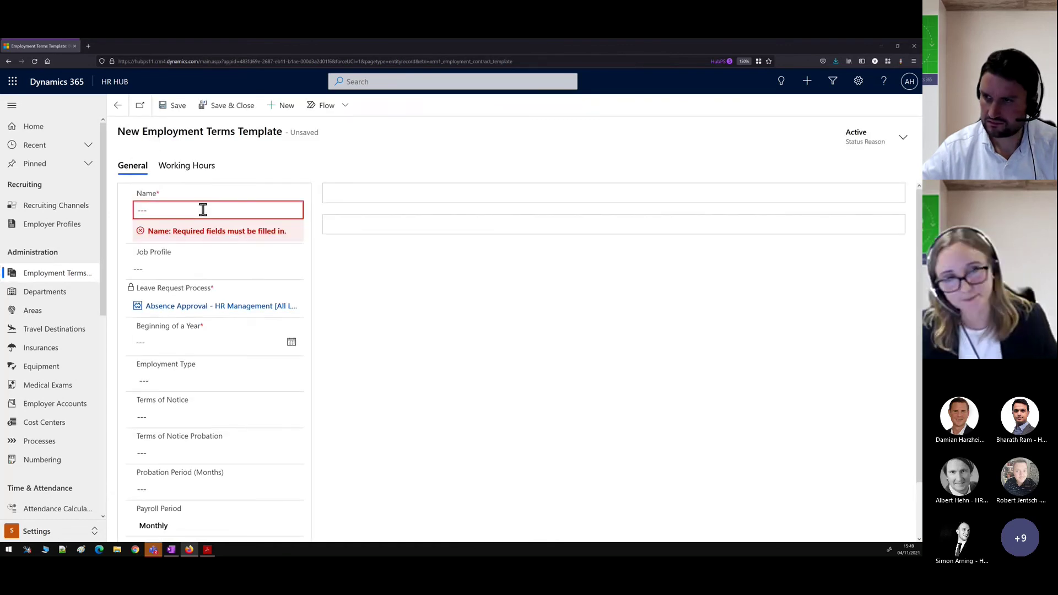
pyautogui.click(198, 211)
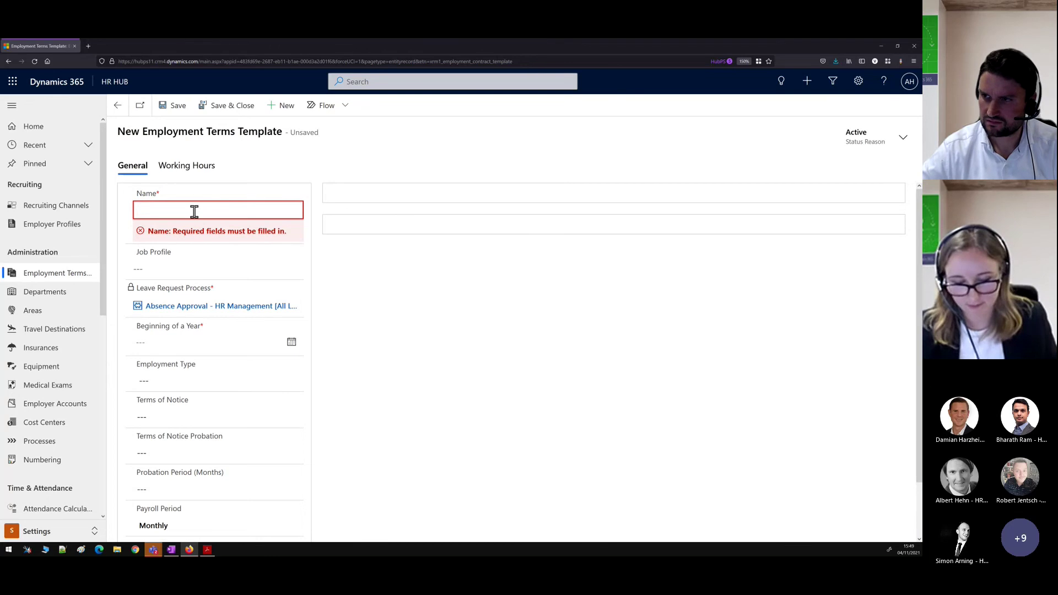
pyautogui.write('40 hours')
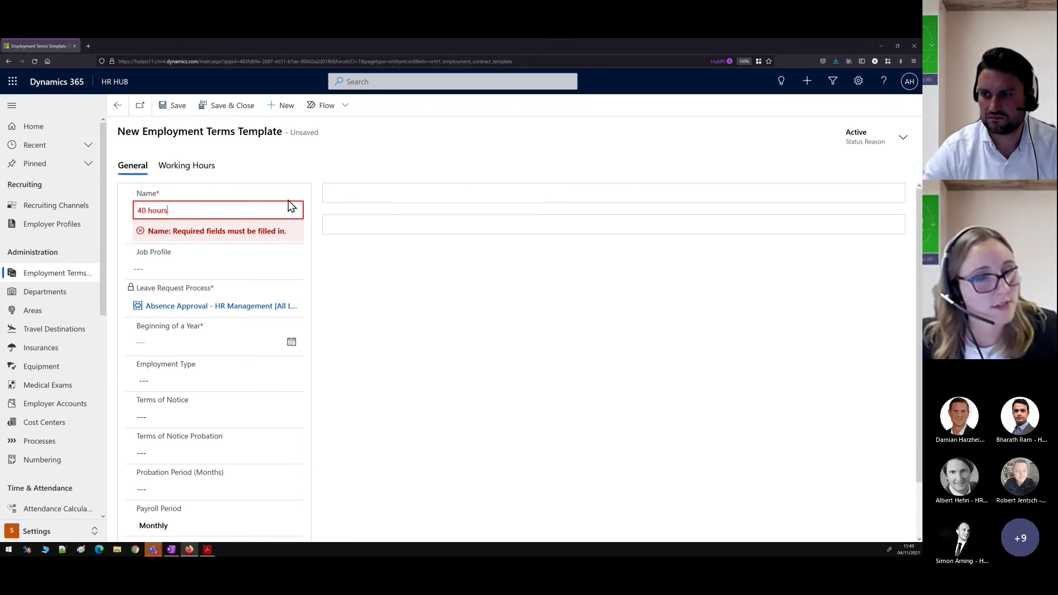
pyautogui.click(385, 347)
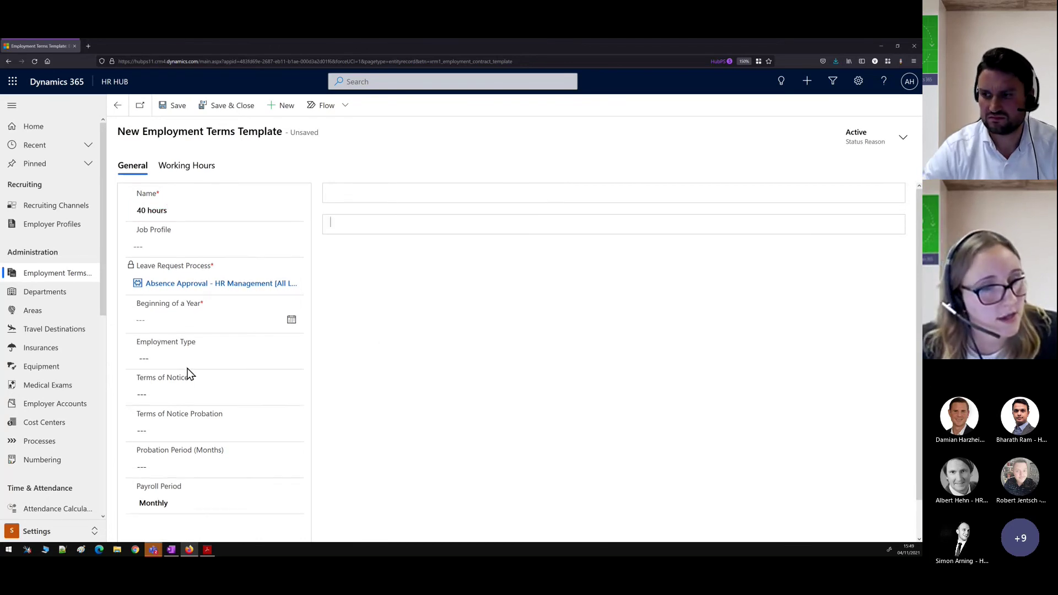
# Step: Set the template's Beginning of a Year to 1/1/2021 and save the record
pyautogui.click(152, 320)
pyautogui.click(175, 347)
pyautogui.click(150, 368)
pyautogui.click(218, 378)
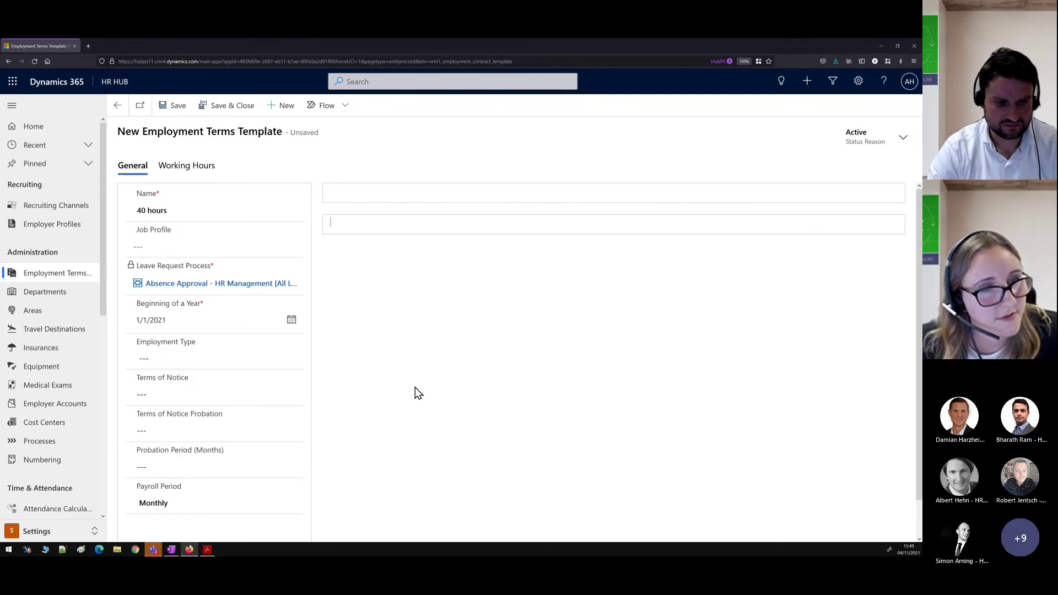
pyautogui.click(173, 105)
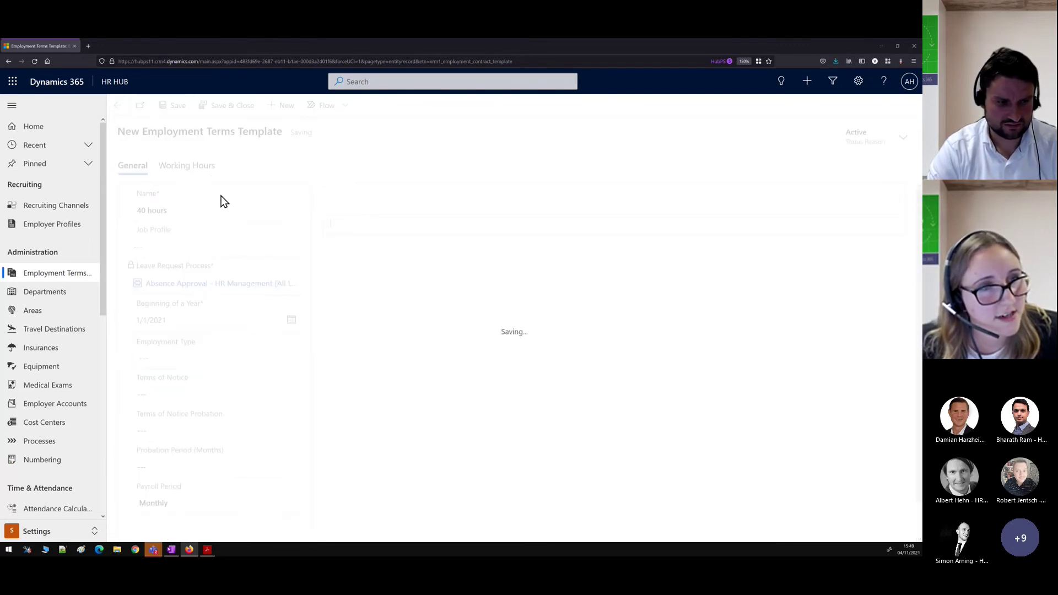
# Step: Set the template's working hours to 8 for each day from Monday to Friday and save the changes
pyautogui.click(195, 175)
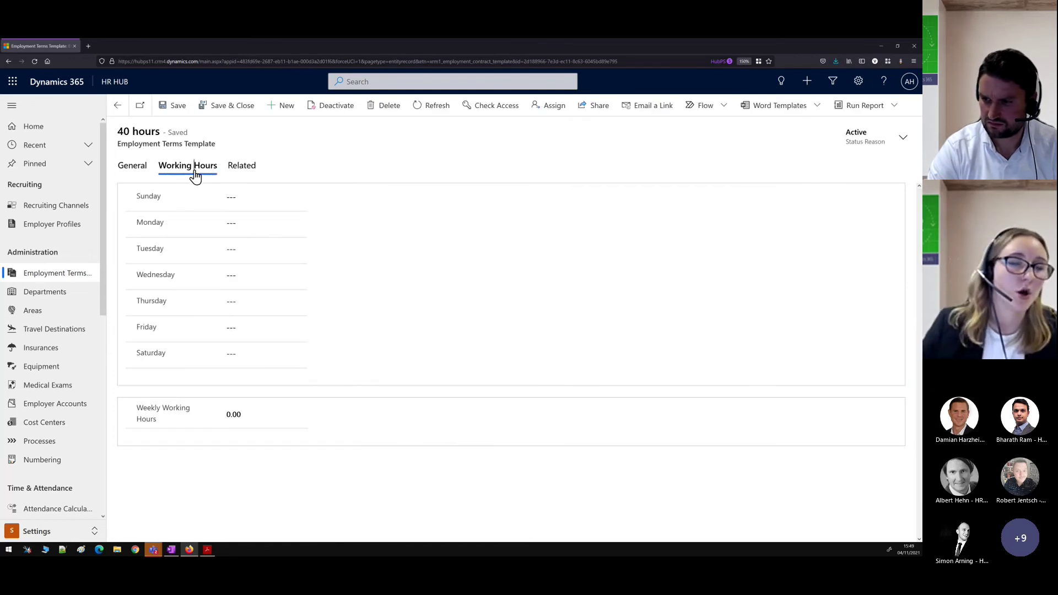
pyautogui.click(245, 222)
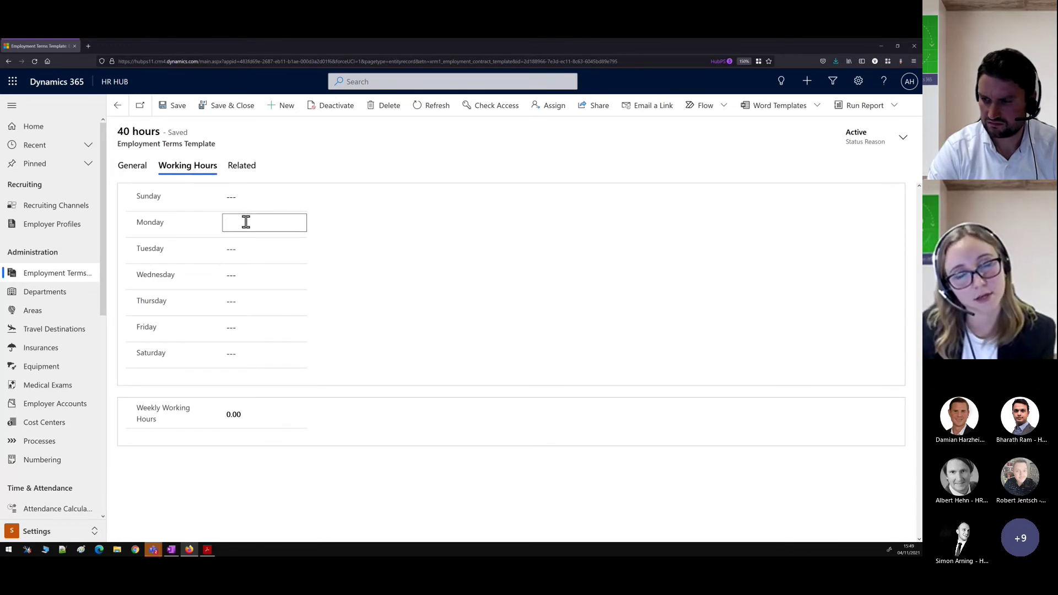
pyautogui.click(252, 248)
pyautogui.write('8')
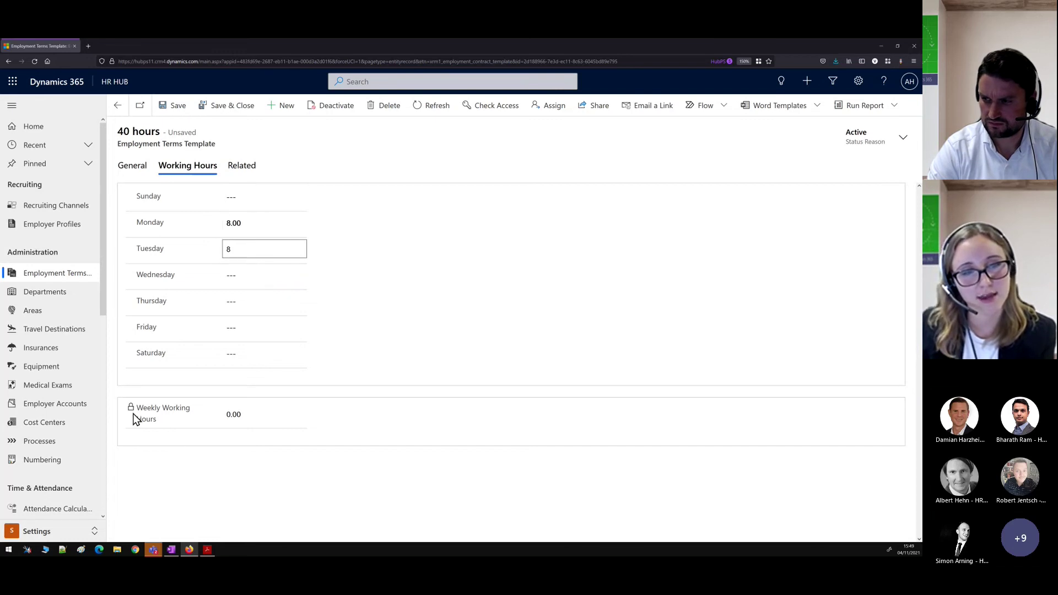
pyautogui.click(236, 276)
pyautogui.write('8')
pyautogui.click(235, 301)
pyautogui.write('8')
pyautogui.click(235, 325)
pyautogui.write('8')
pyautogui.click(427, 321)
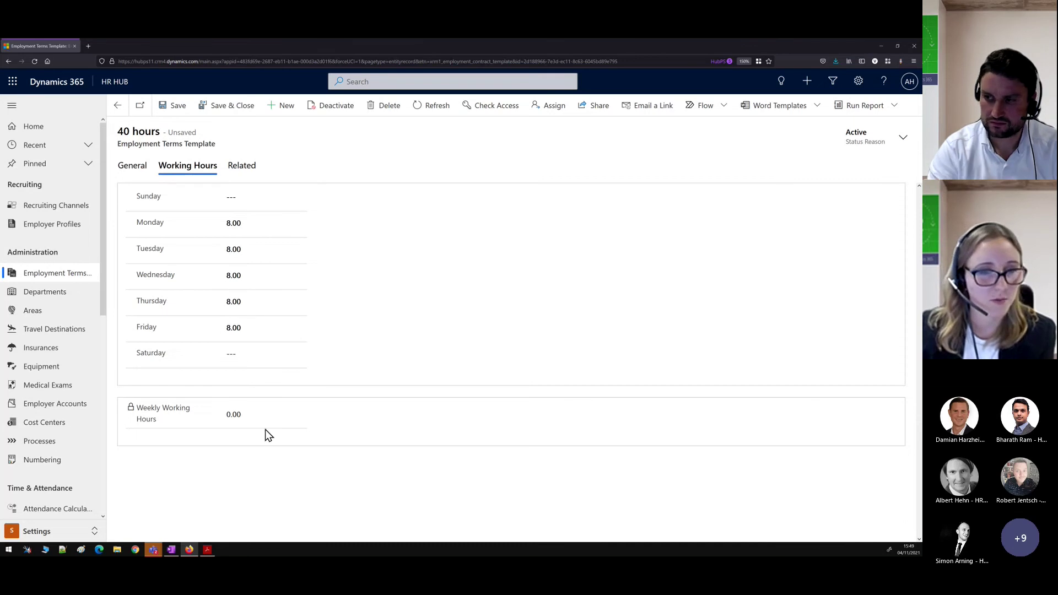
pyautogui.click(180, 114)
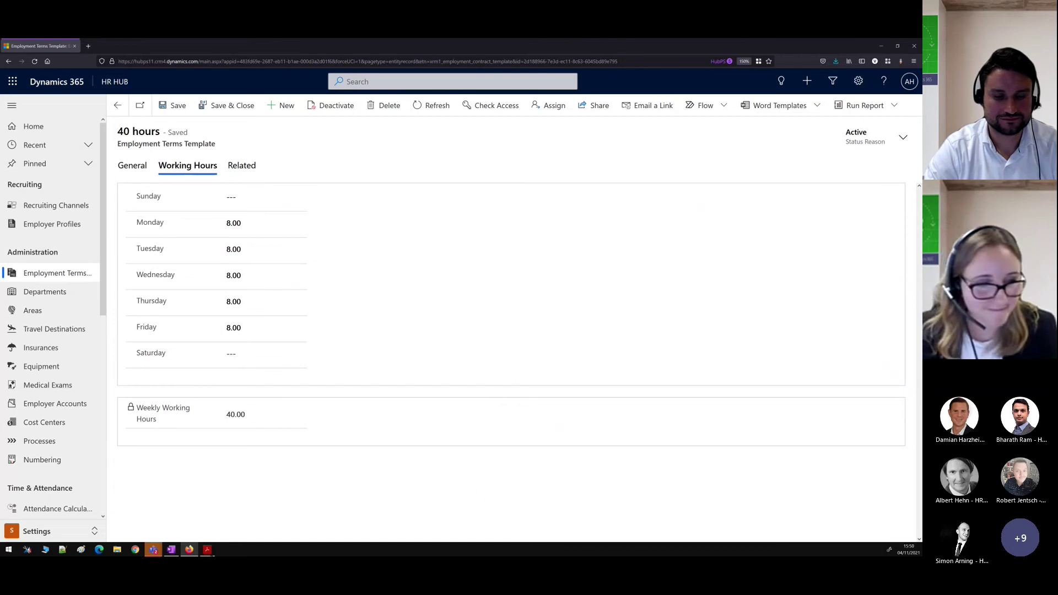
# Step: Switch to the presentation in Adobe Reader
pyautogui.hotkey('alt', 'Tab')
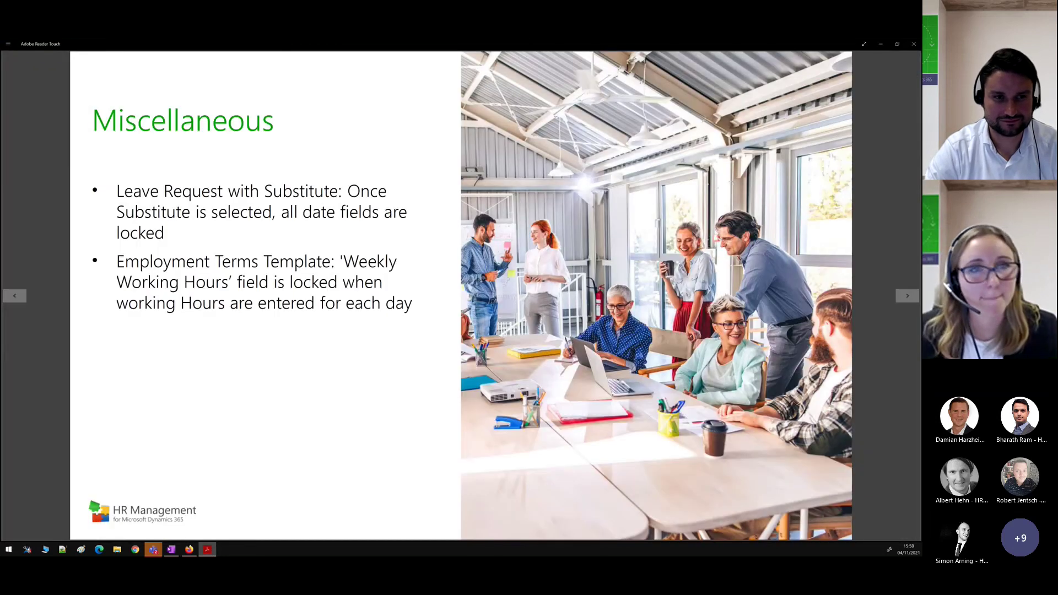